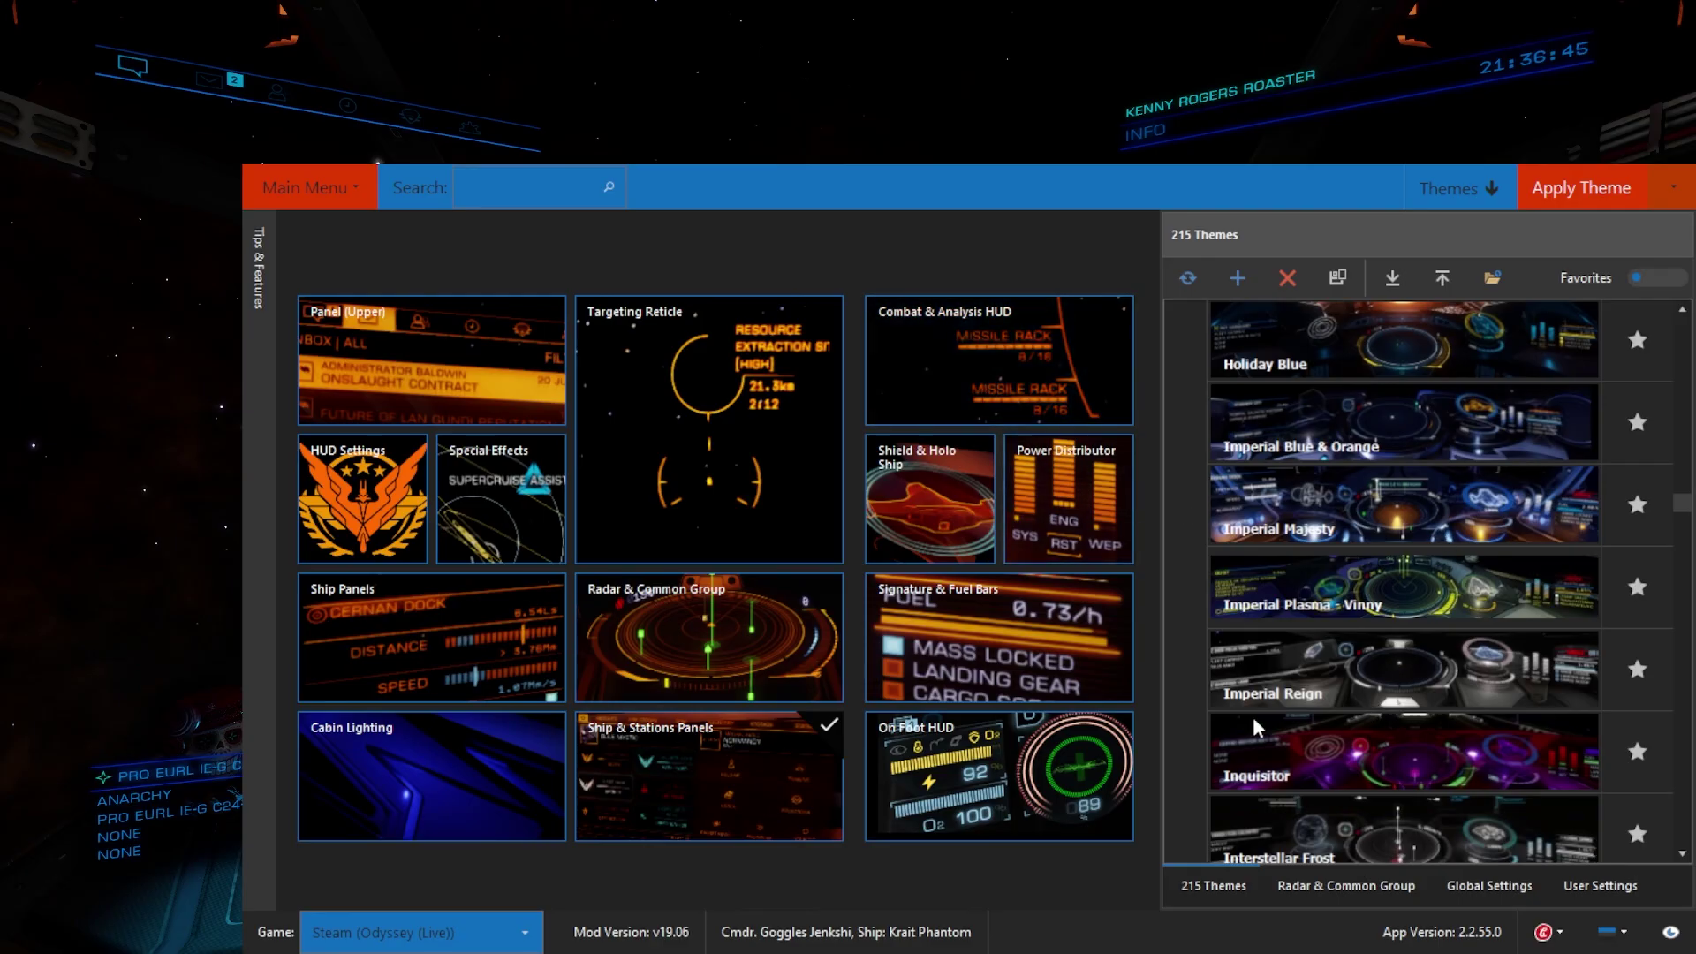
left_click(421, 382)
left_click(716, 411)
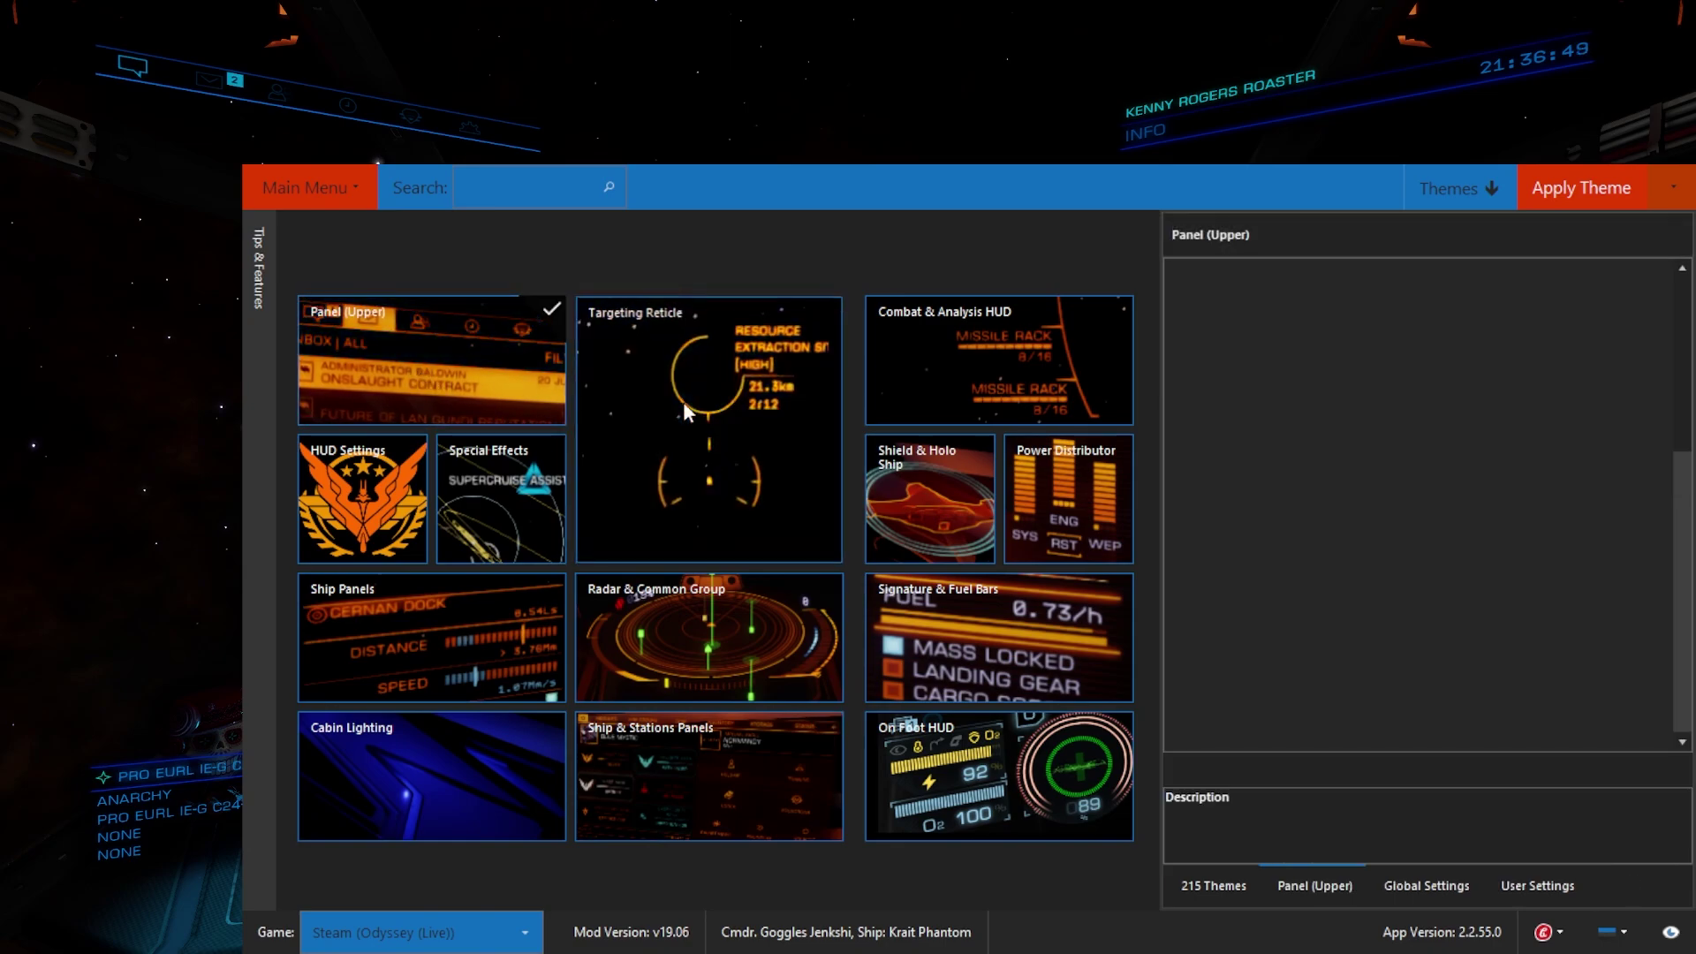
left_click(972, 415)
left_click(977, 442)
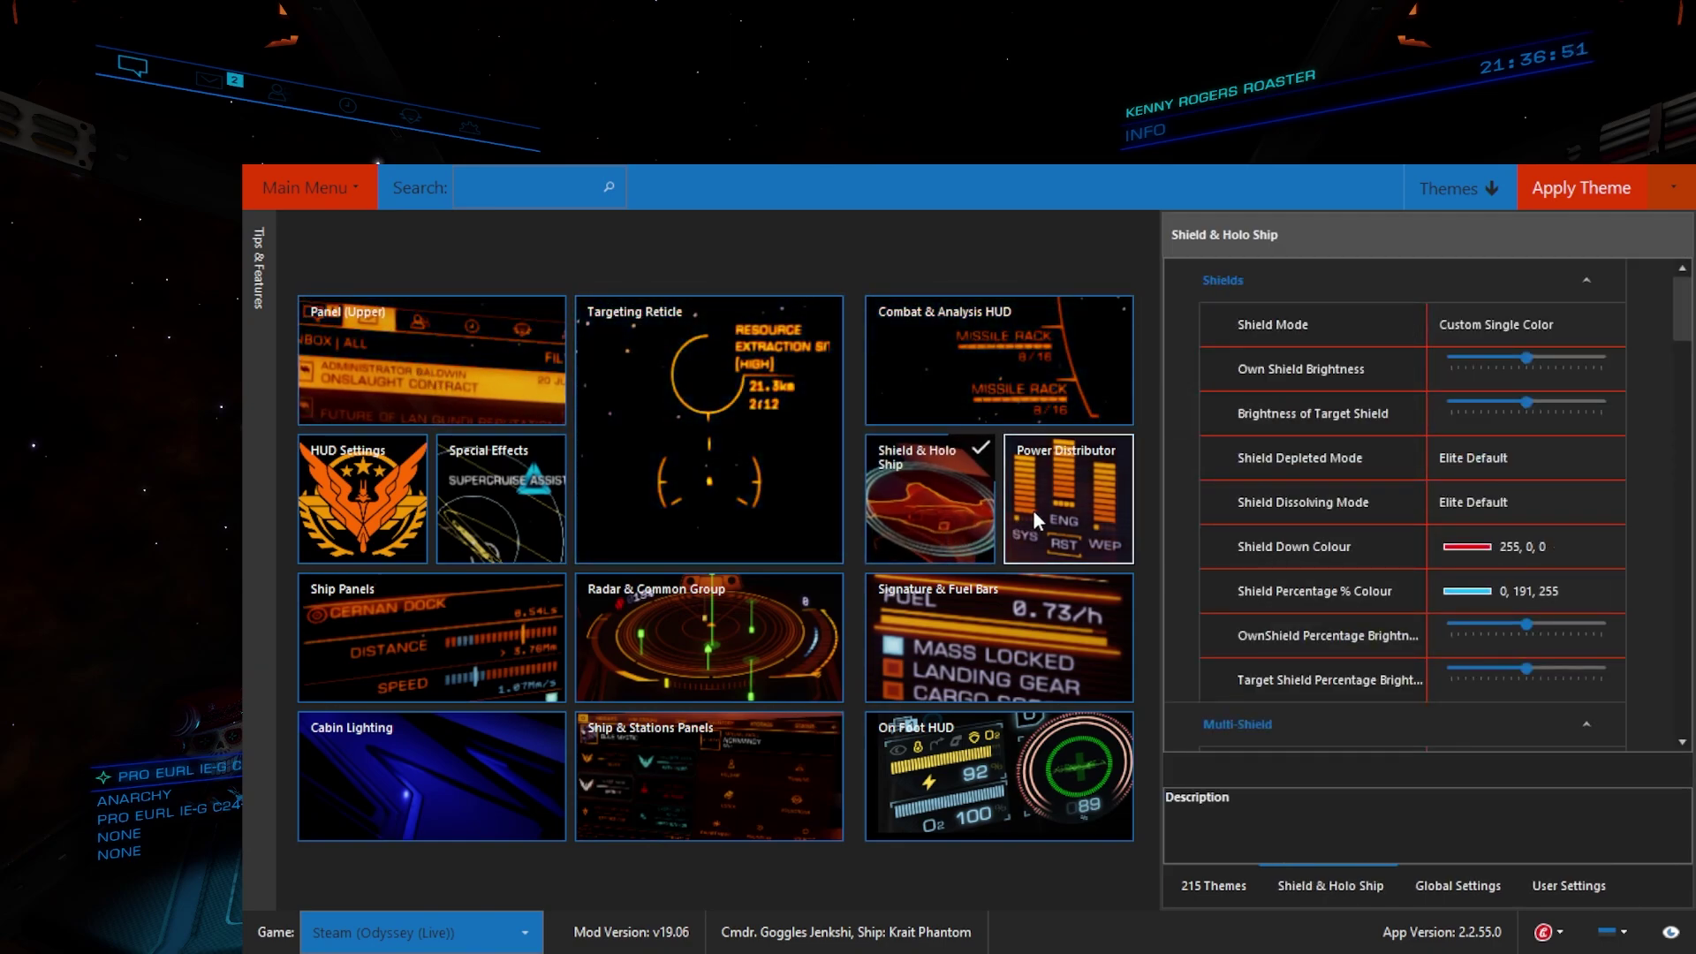
left_click(1071, 521)
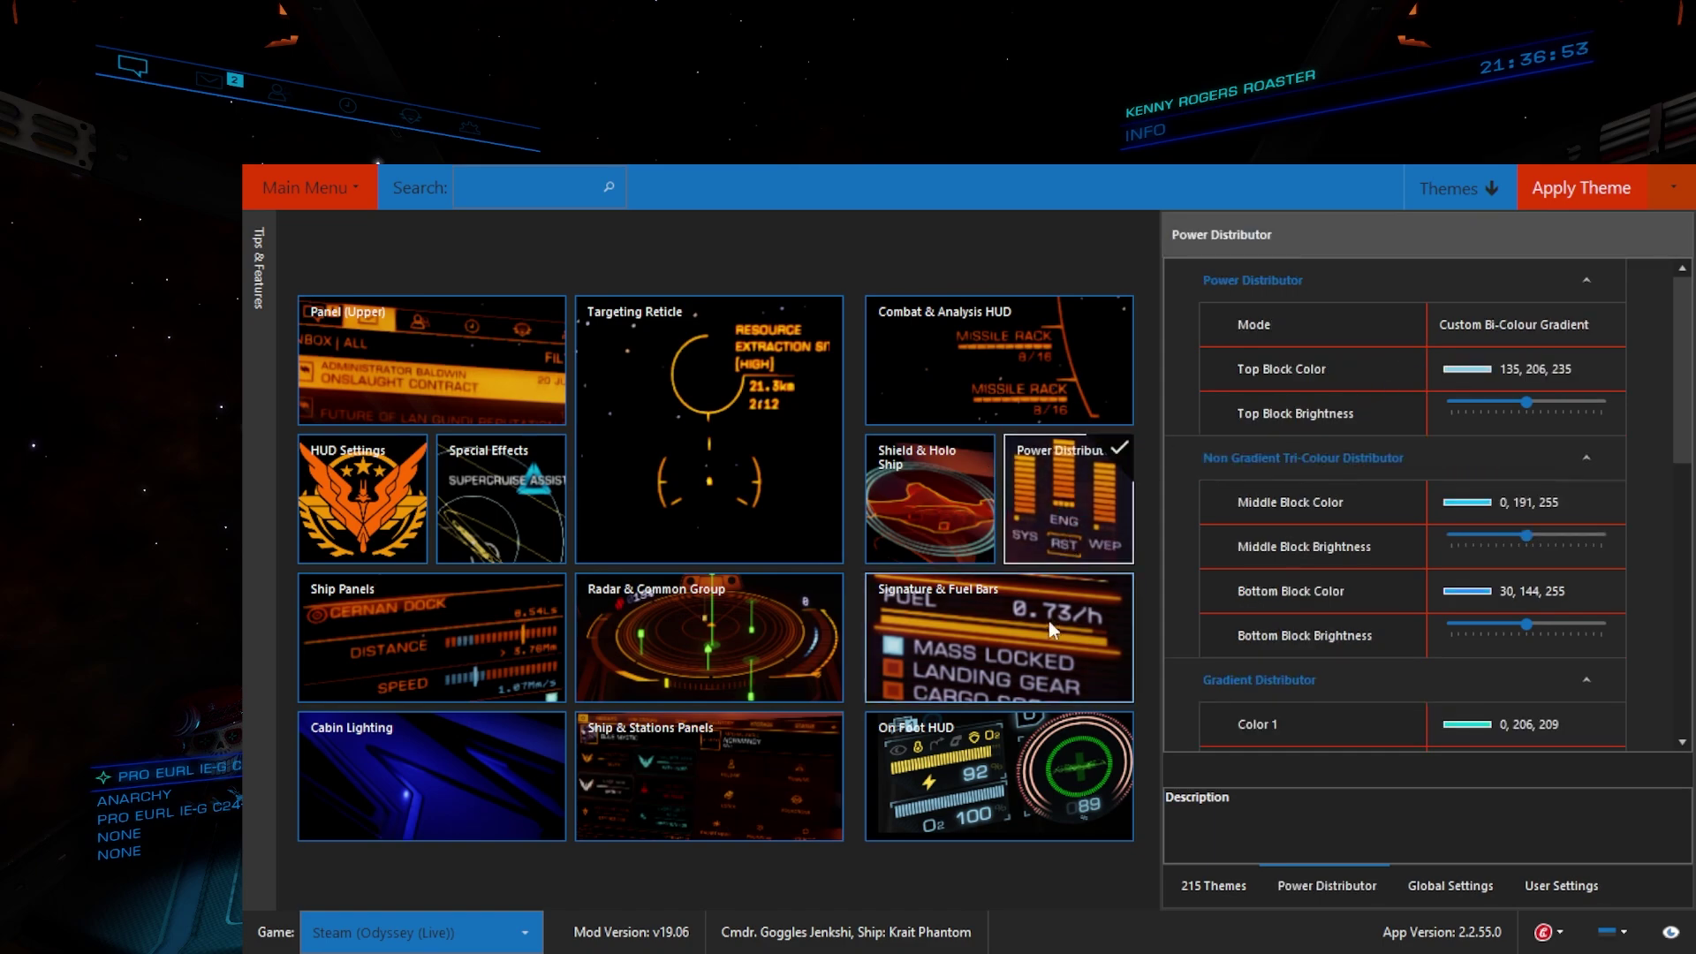
left_click(998, 645)
left_click(706, 640)
left_click(439, 671)
left_click(454, 742)
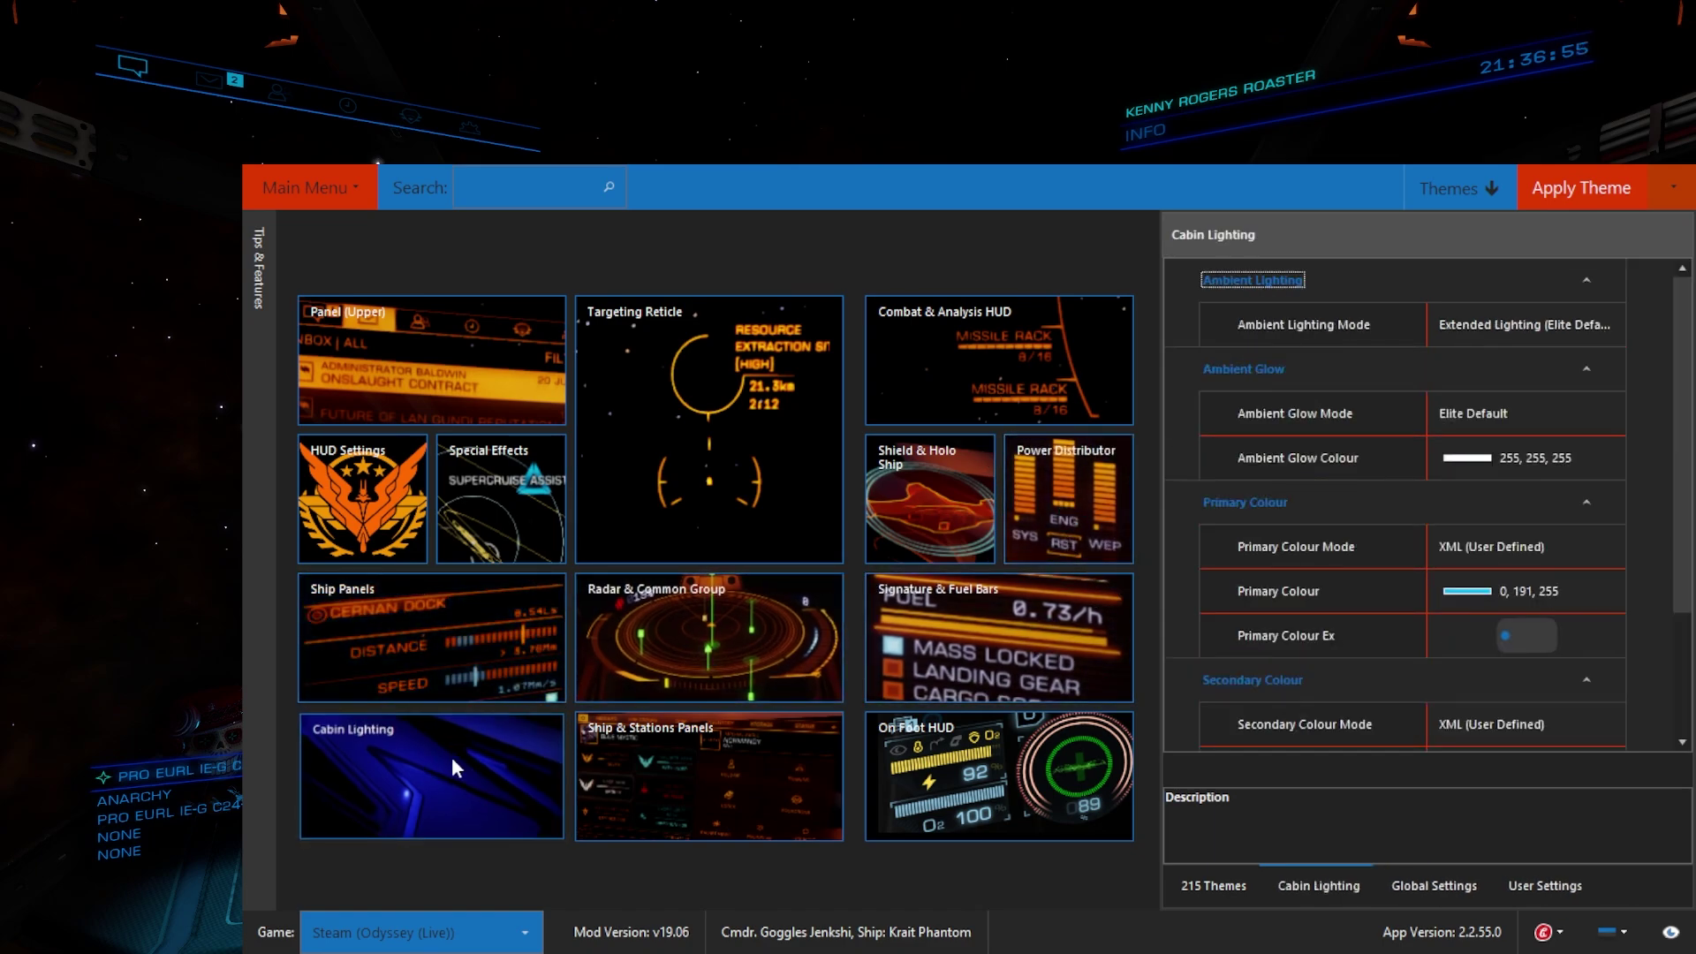
left_click(636, 777)
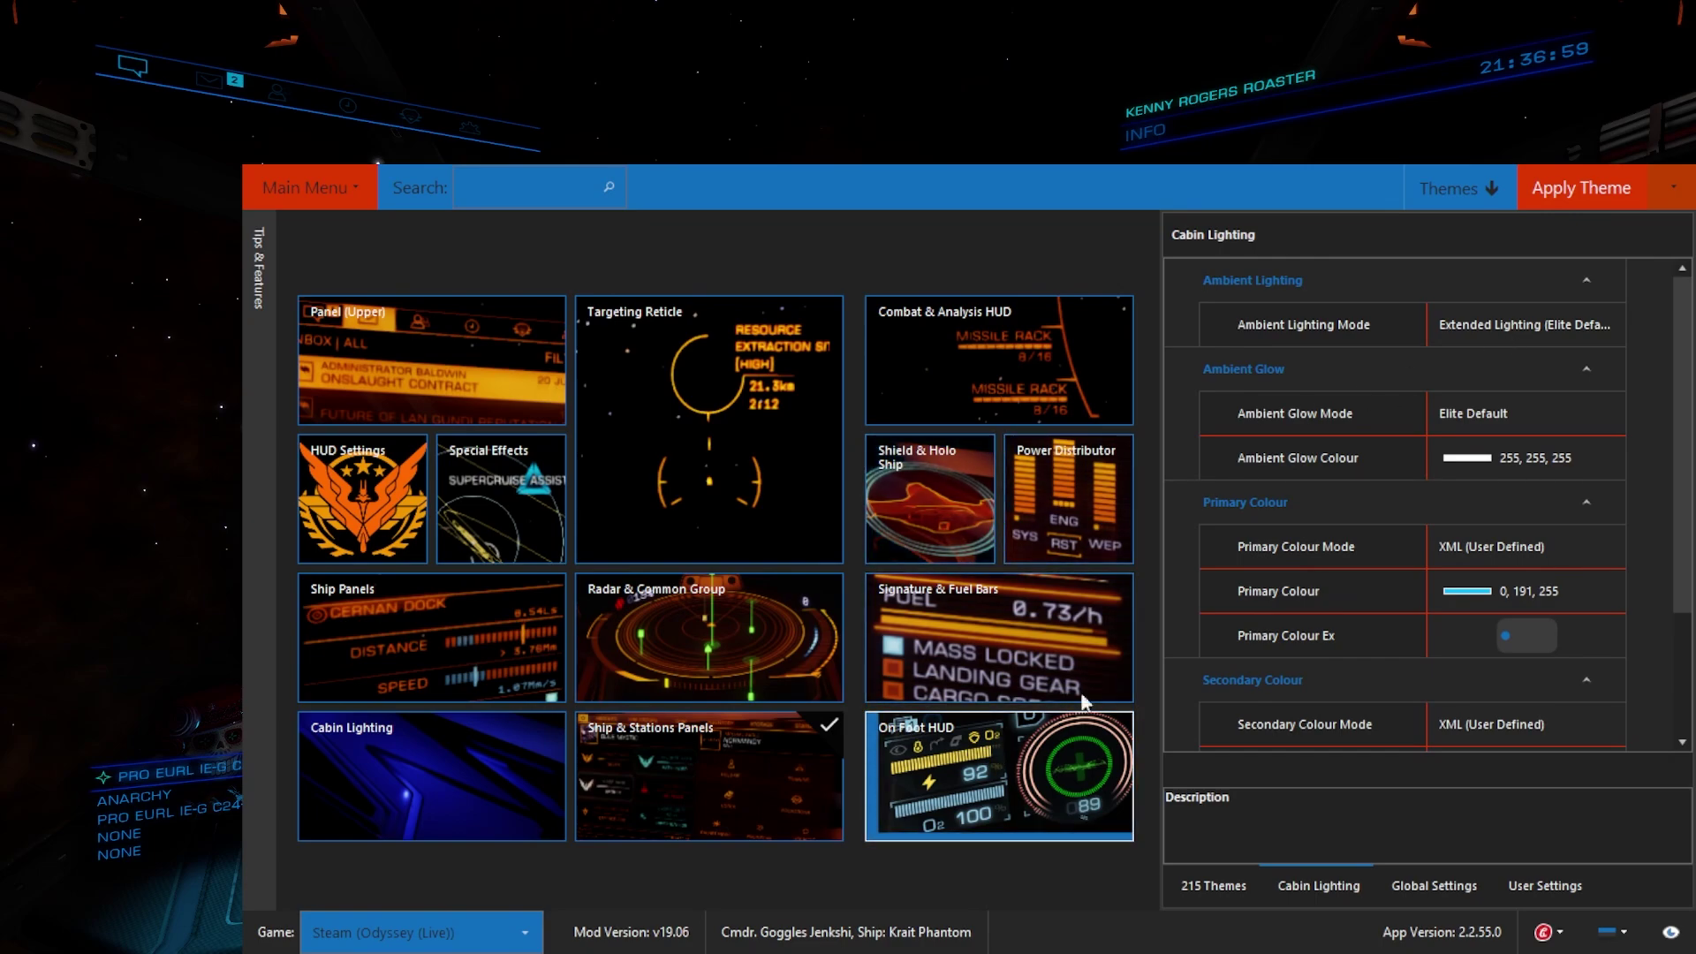
left_click(1447, 193)
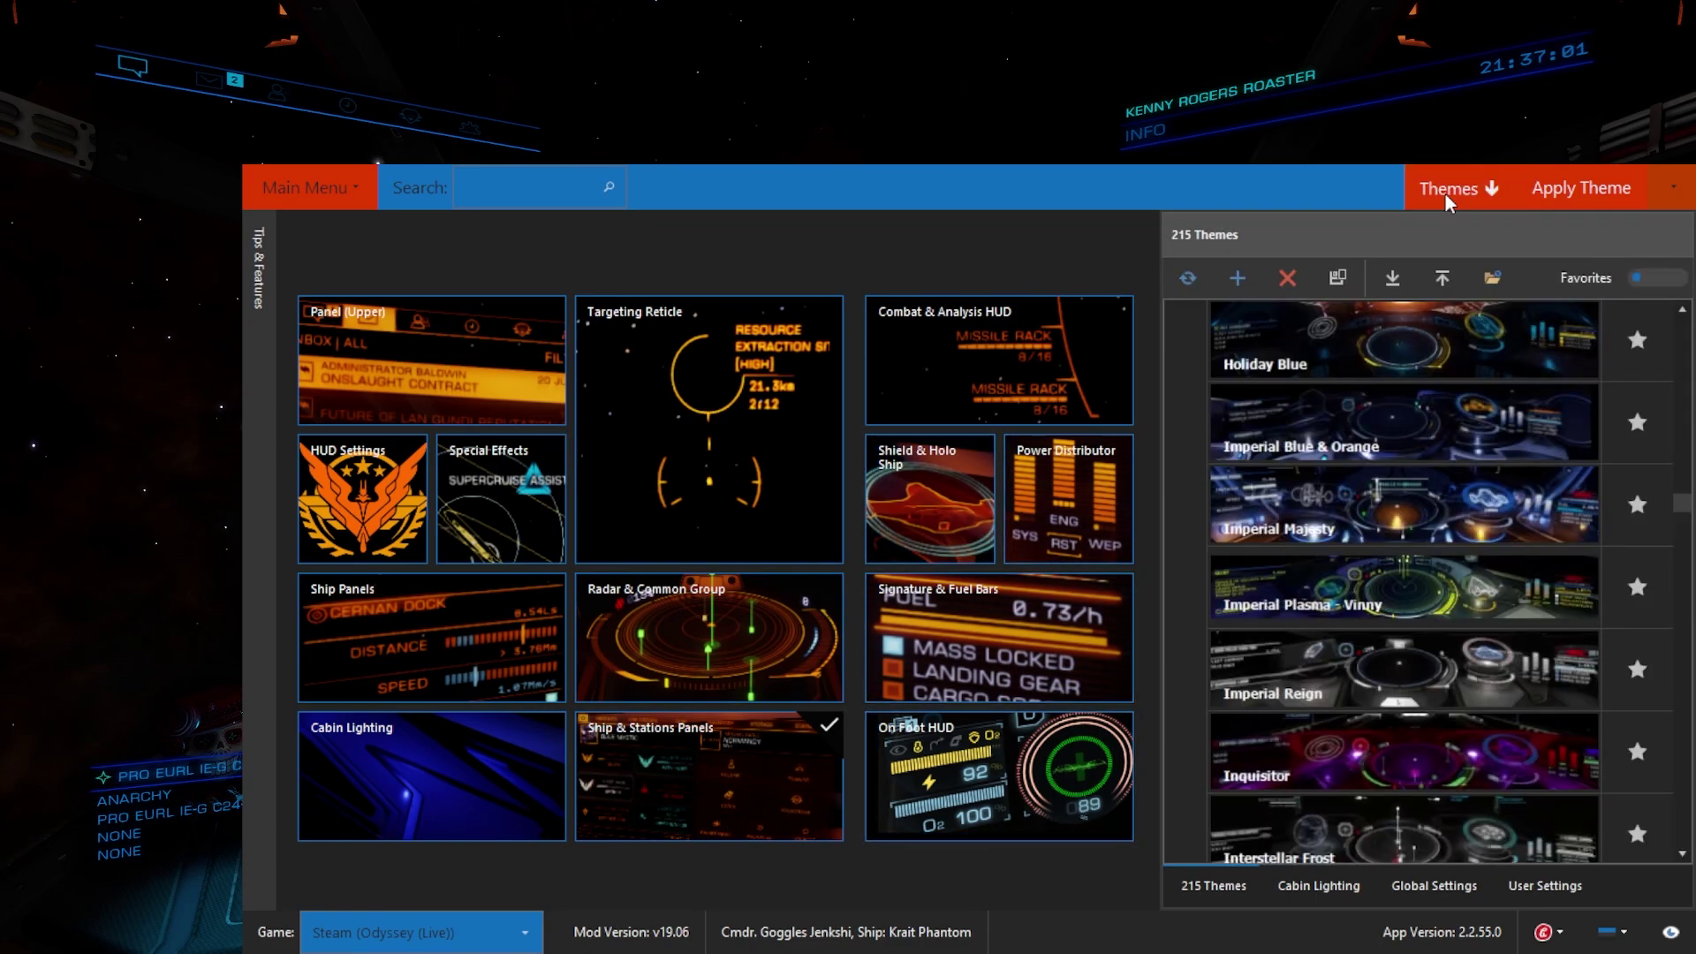
left_click(1638, 282)
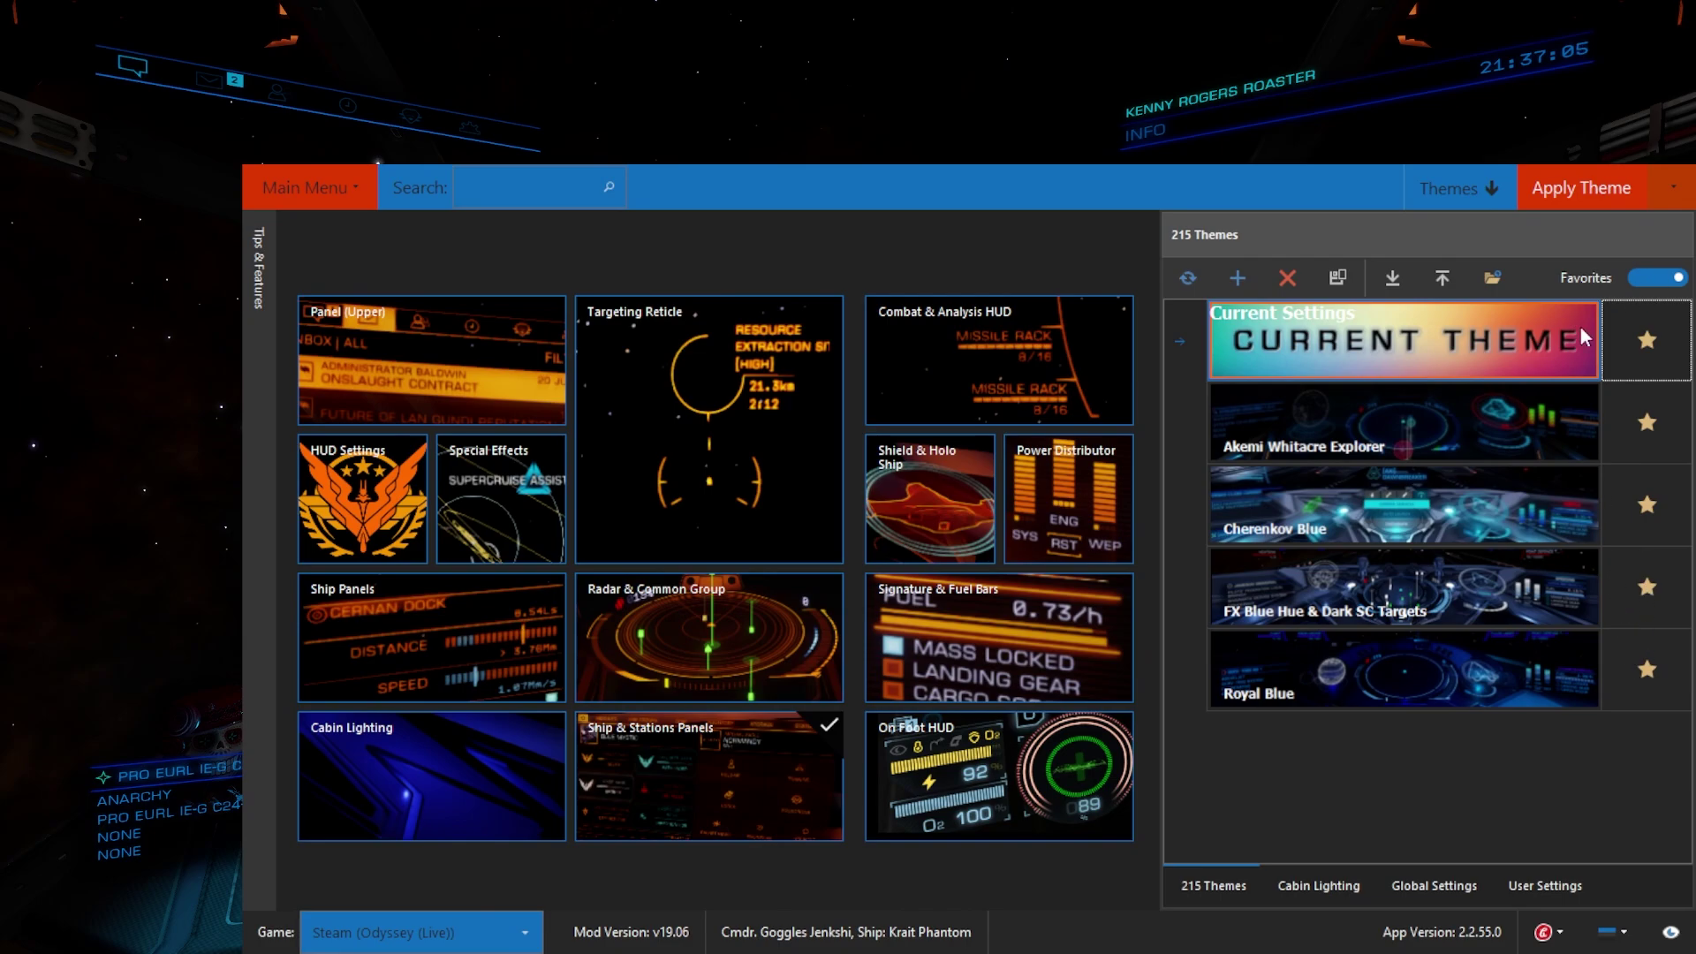
left_click(1651, 284)
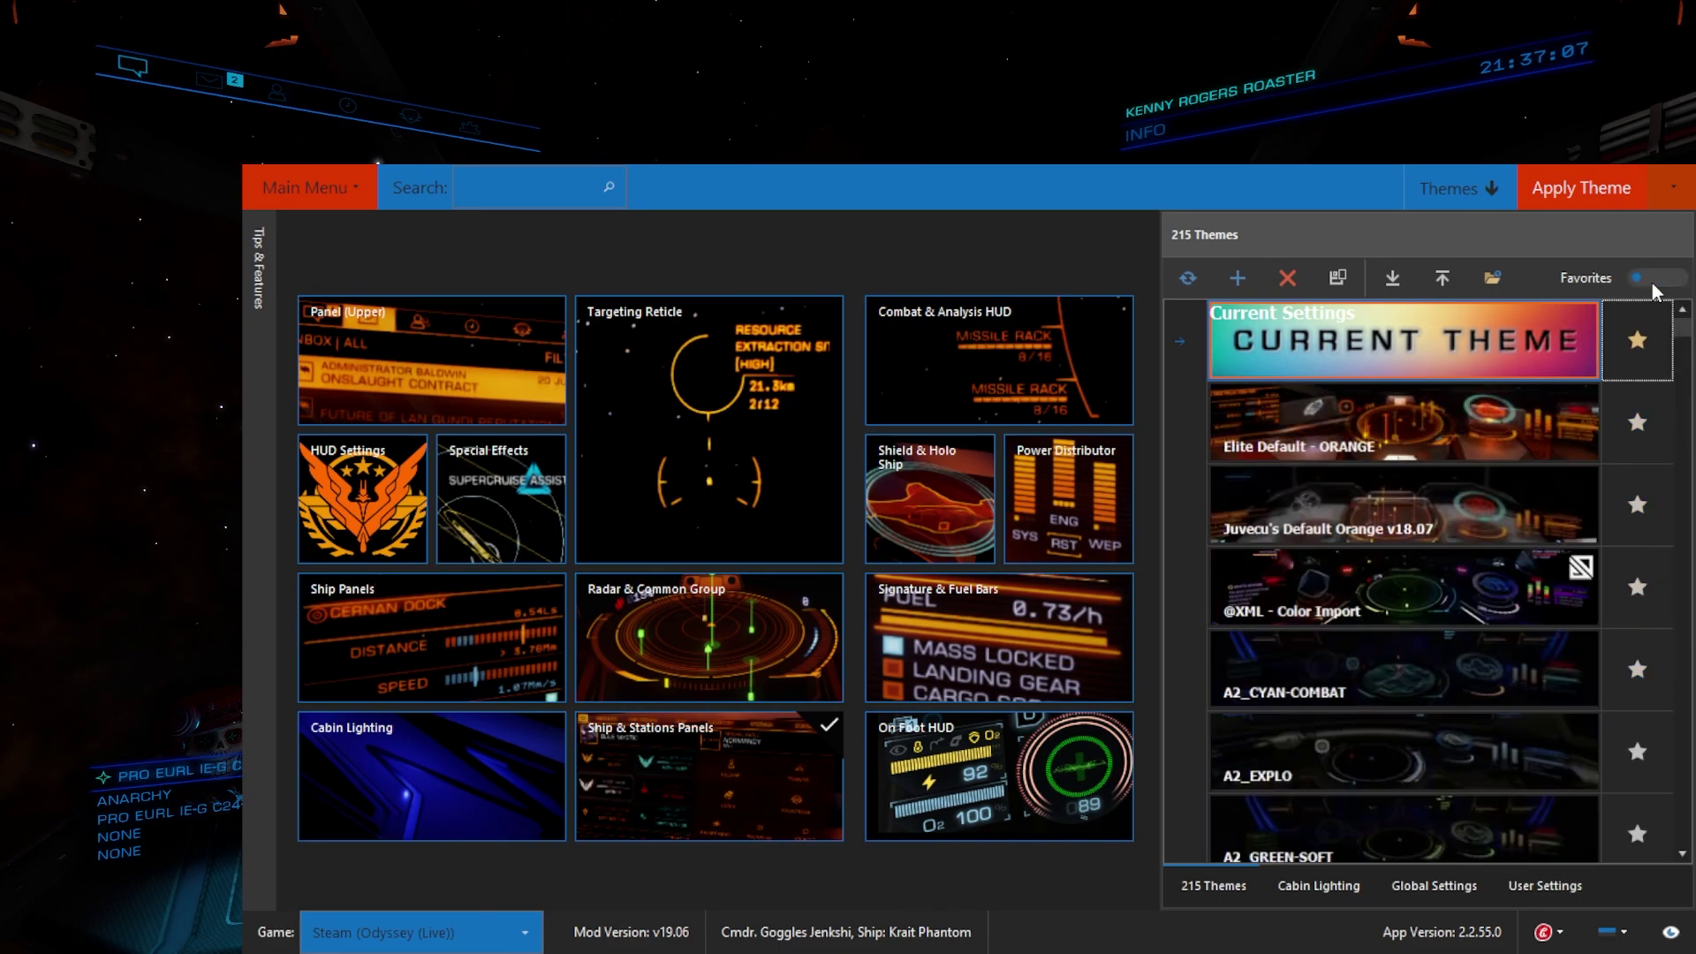
scroll(1416, 607, "down", 10)
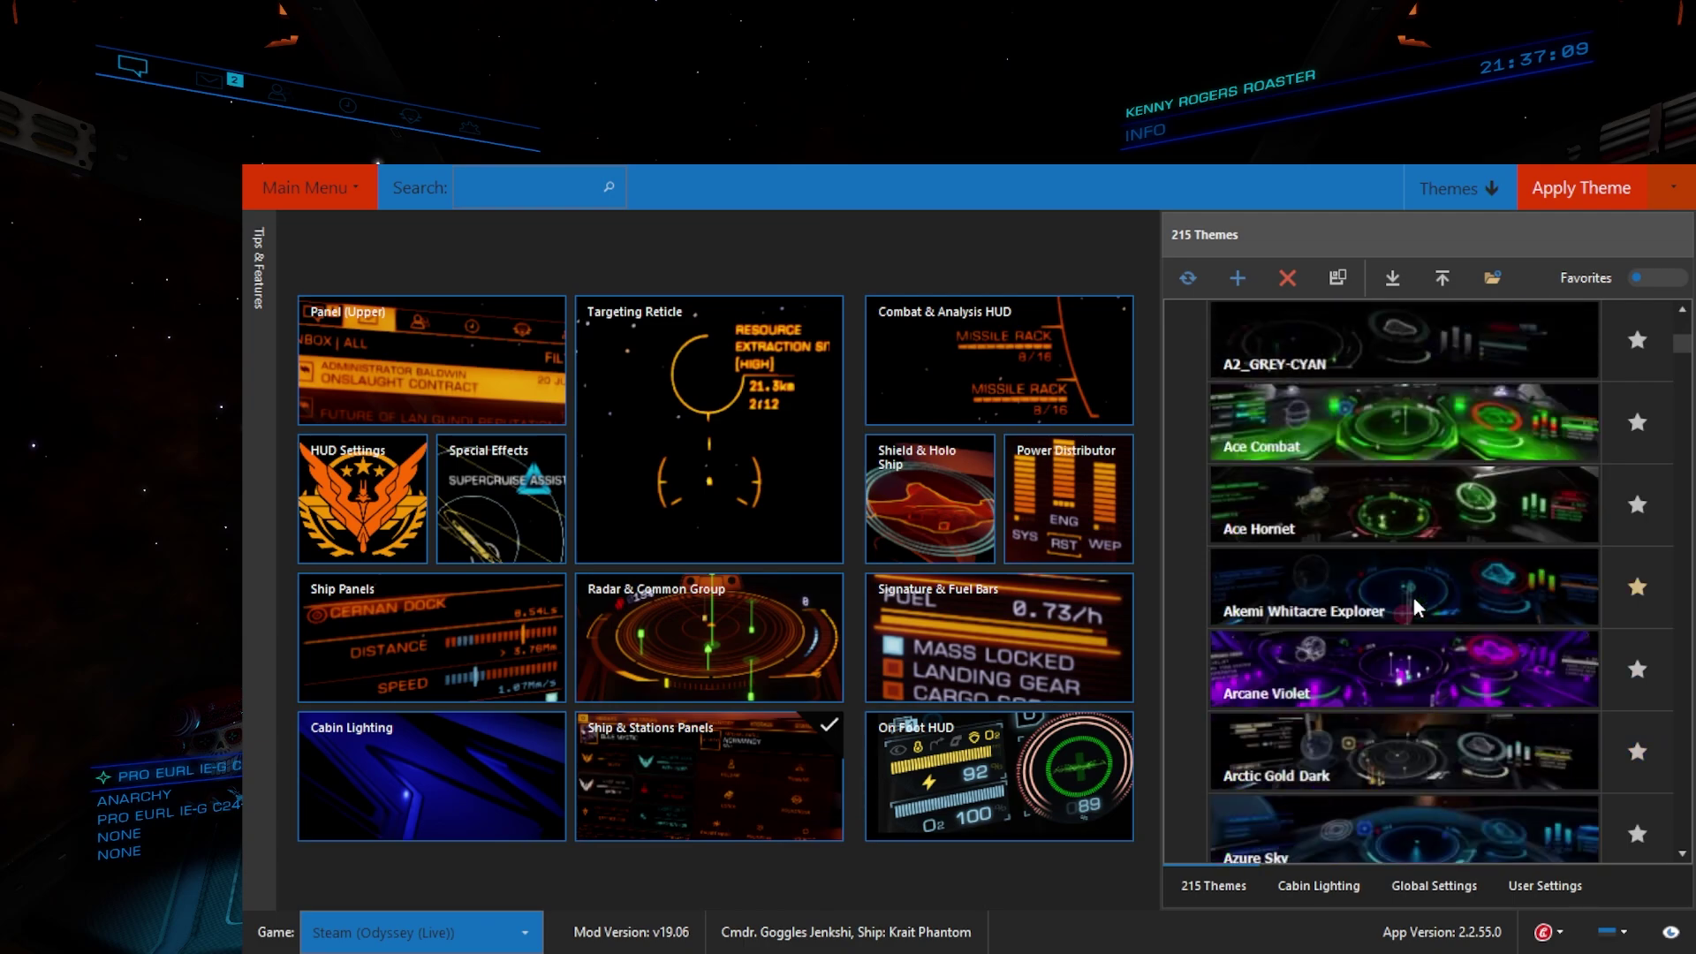
scroll(1416, 607, "down", 12)
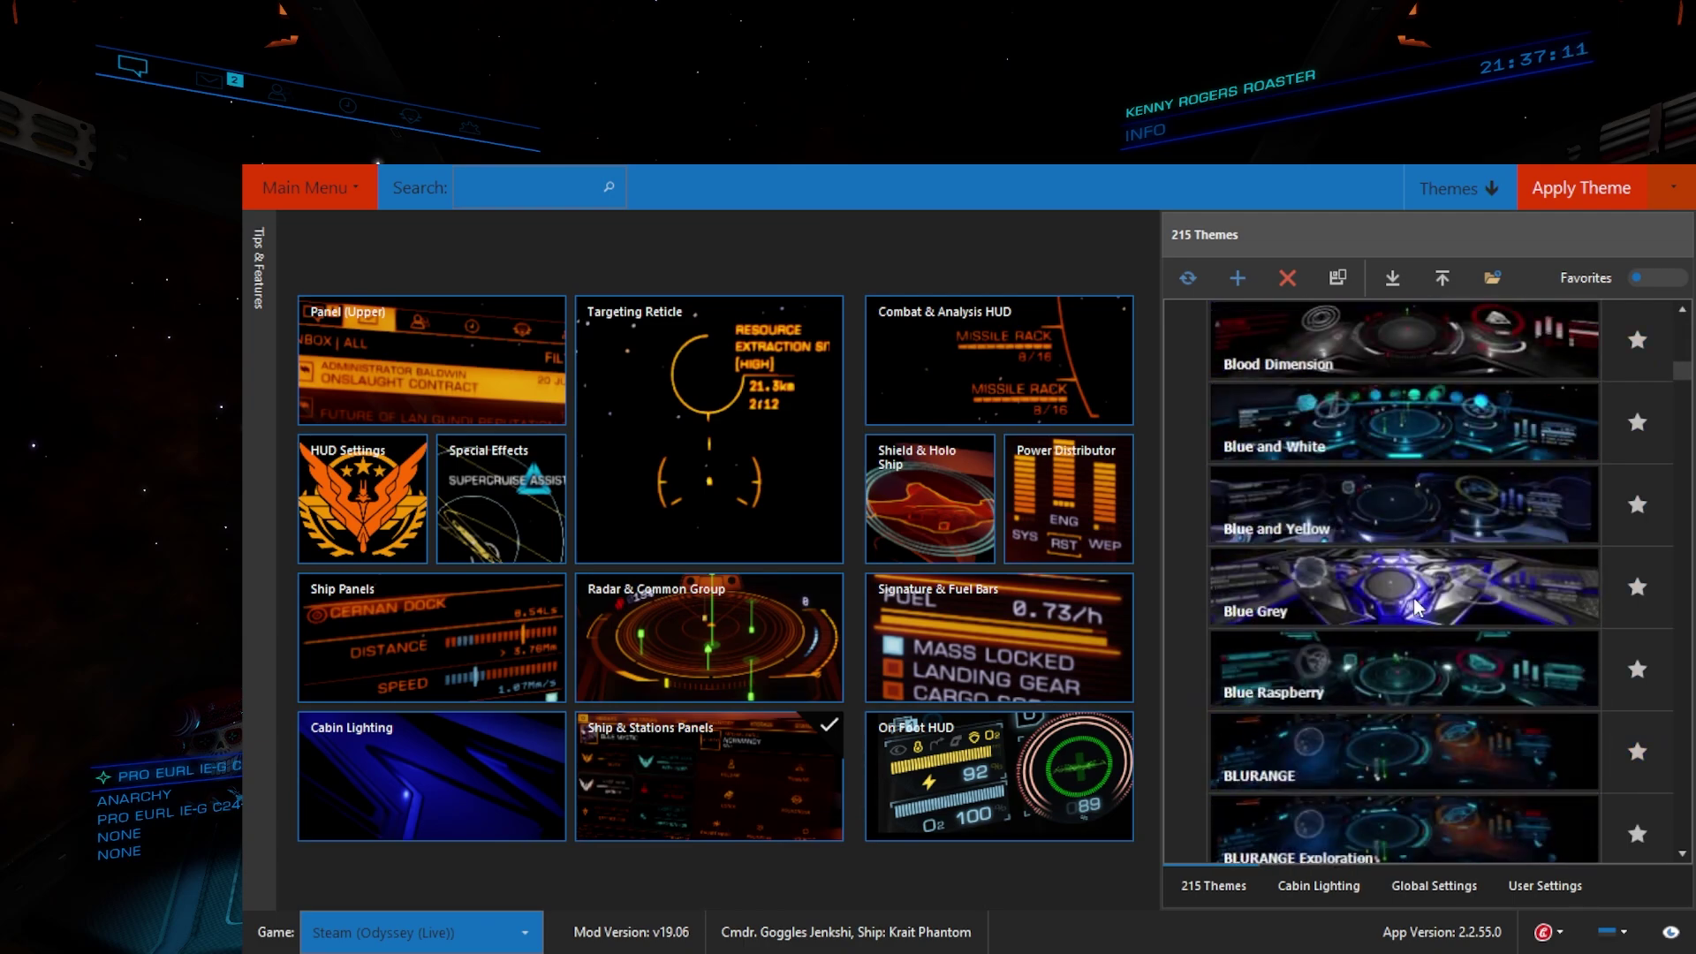
scroll(1410, 608, "down", 3)
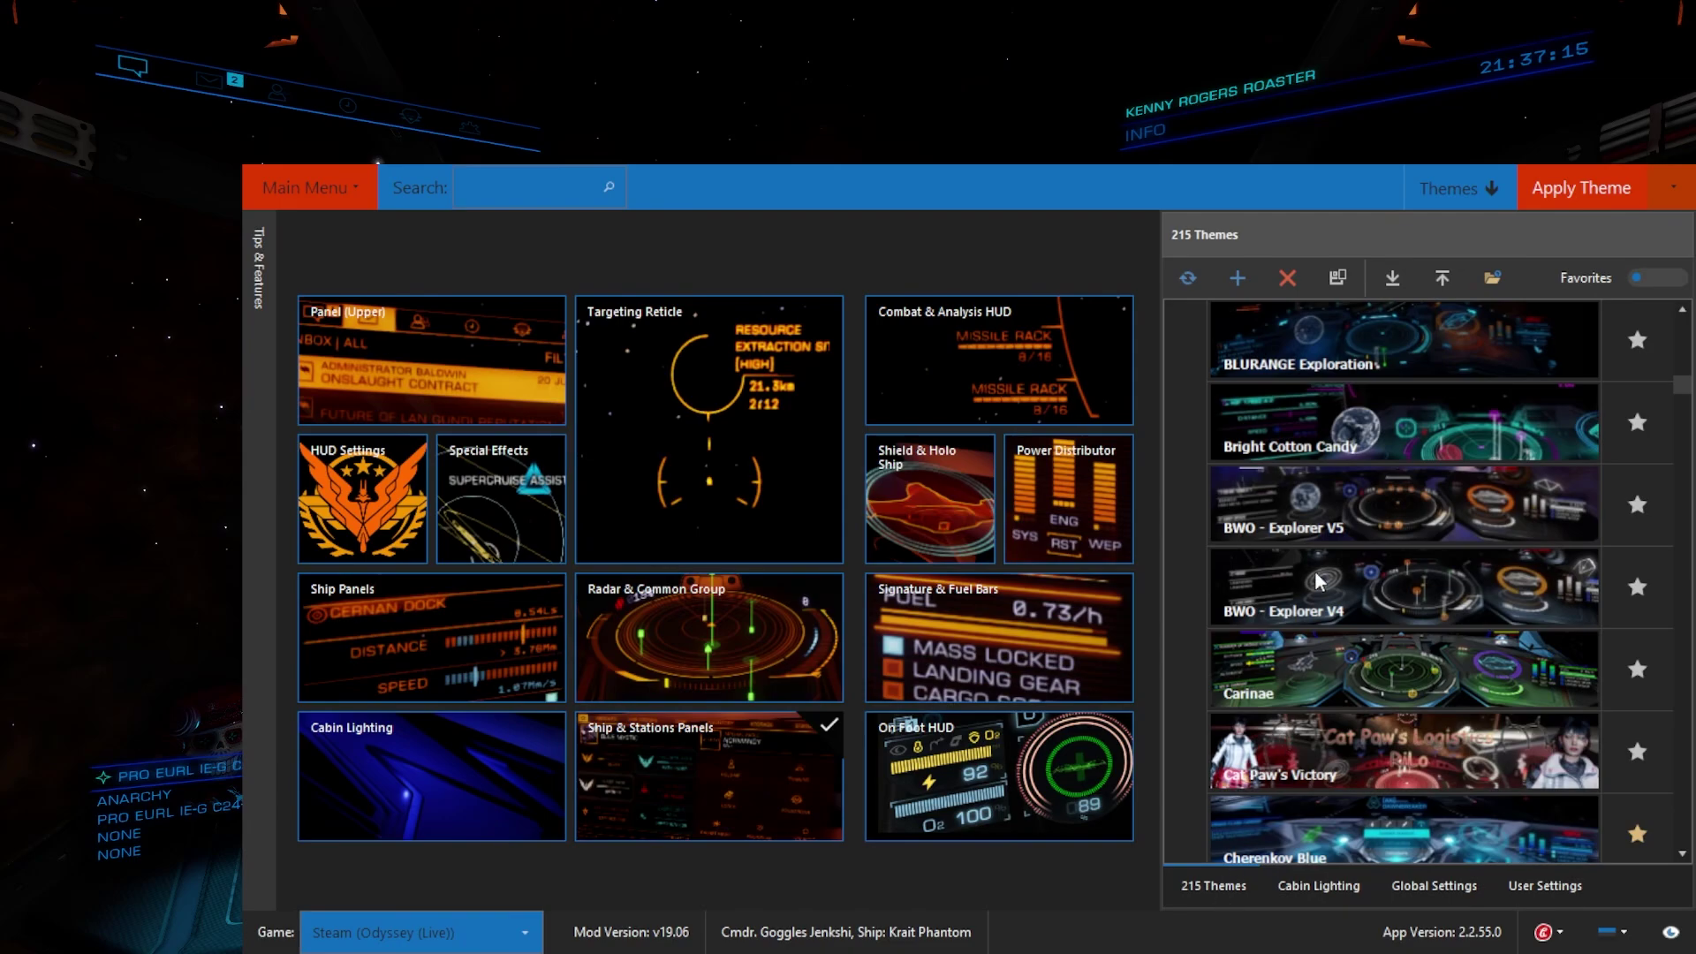
scroll(1316, 580, "down", 8)
scroll(1316, 579, "down", 4)
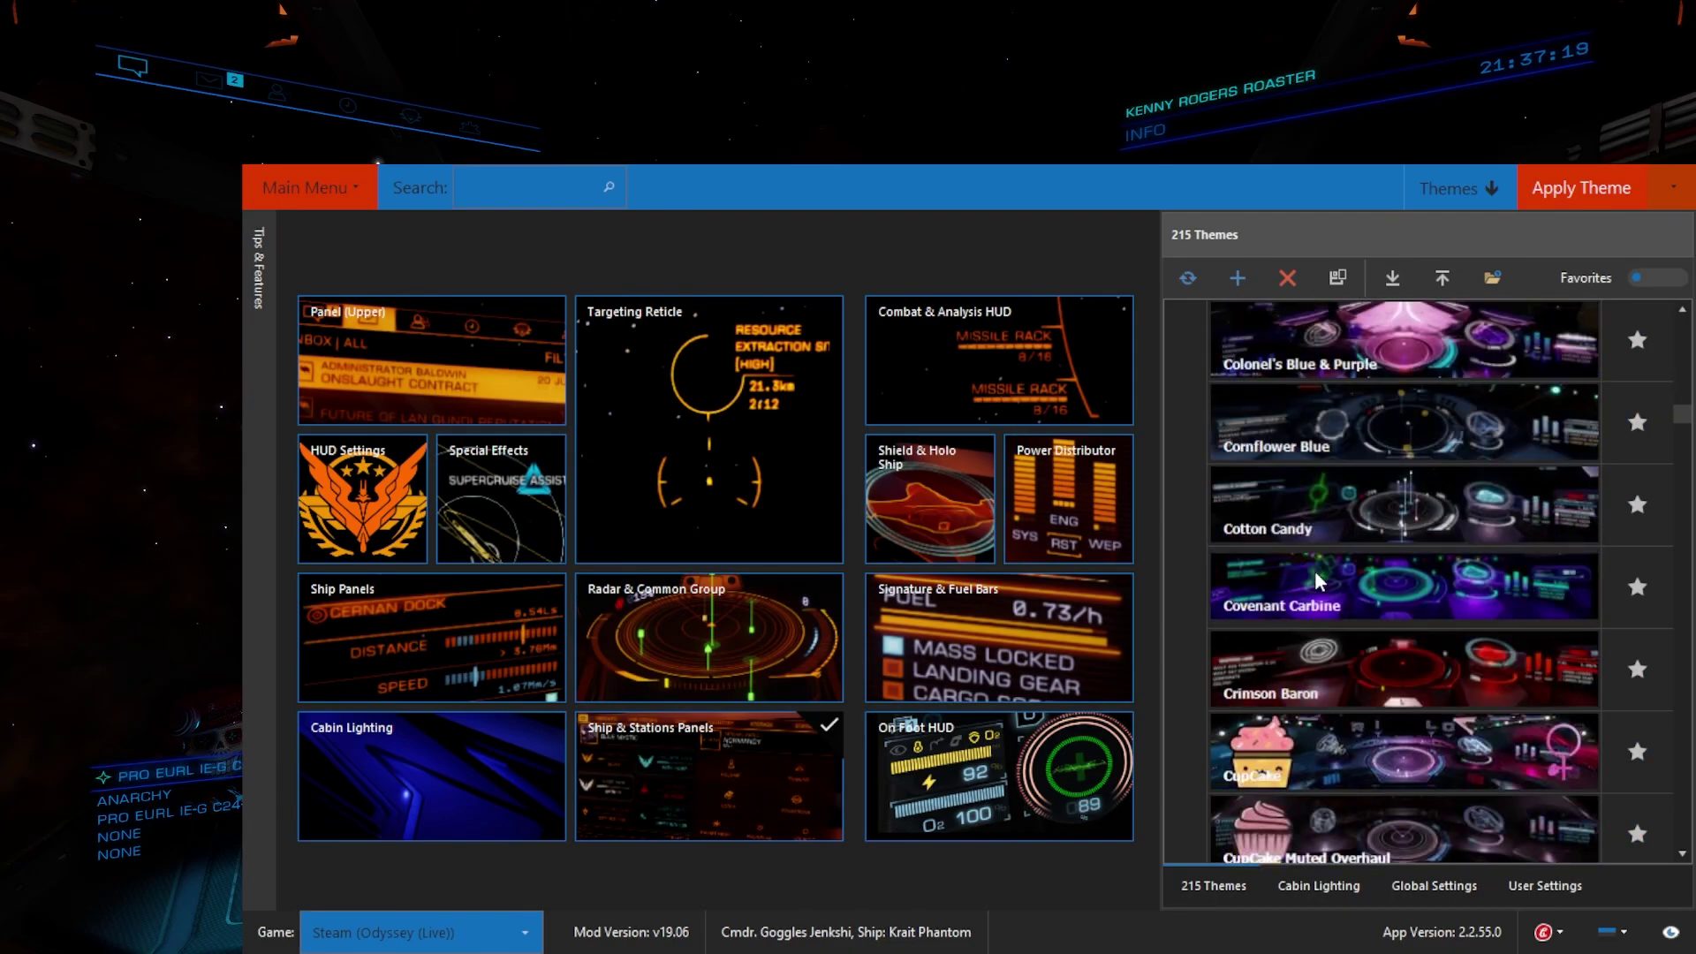
scroll(1316, 579, "down", 3)
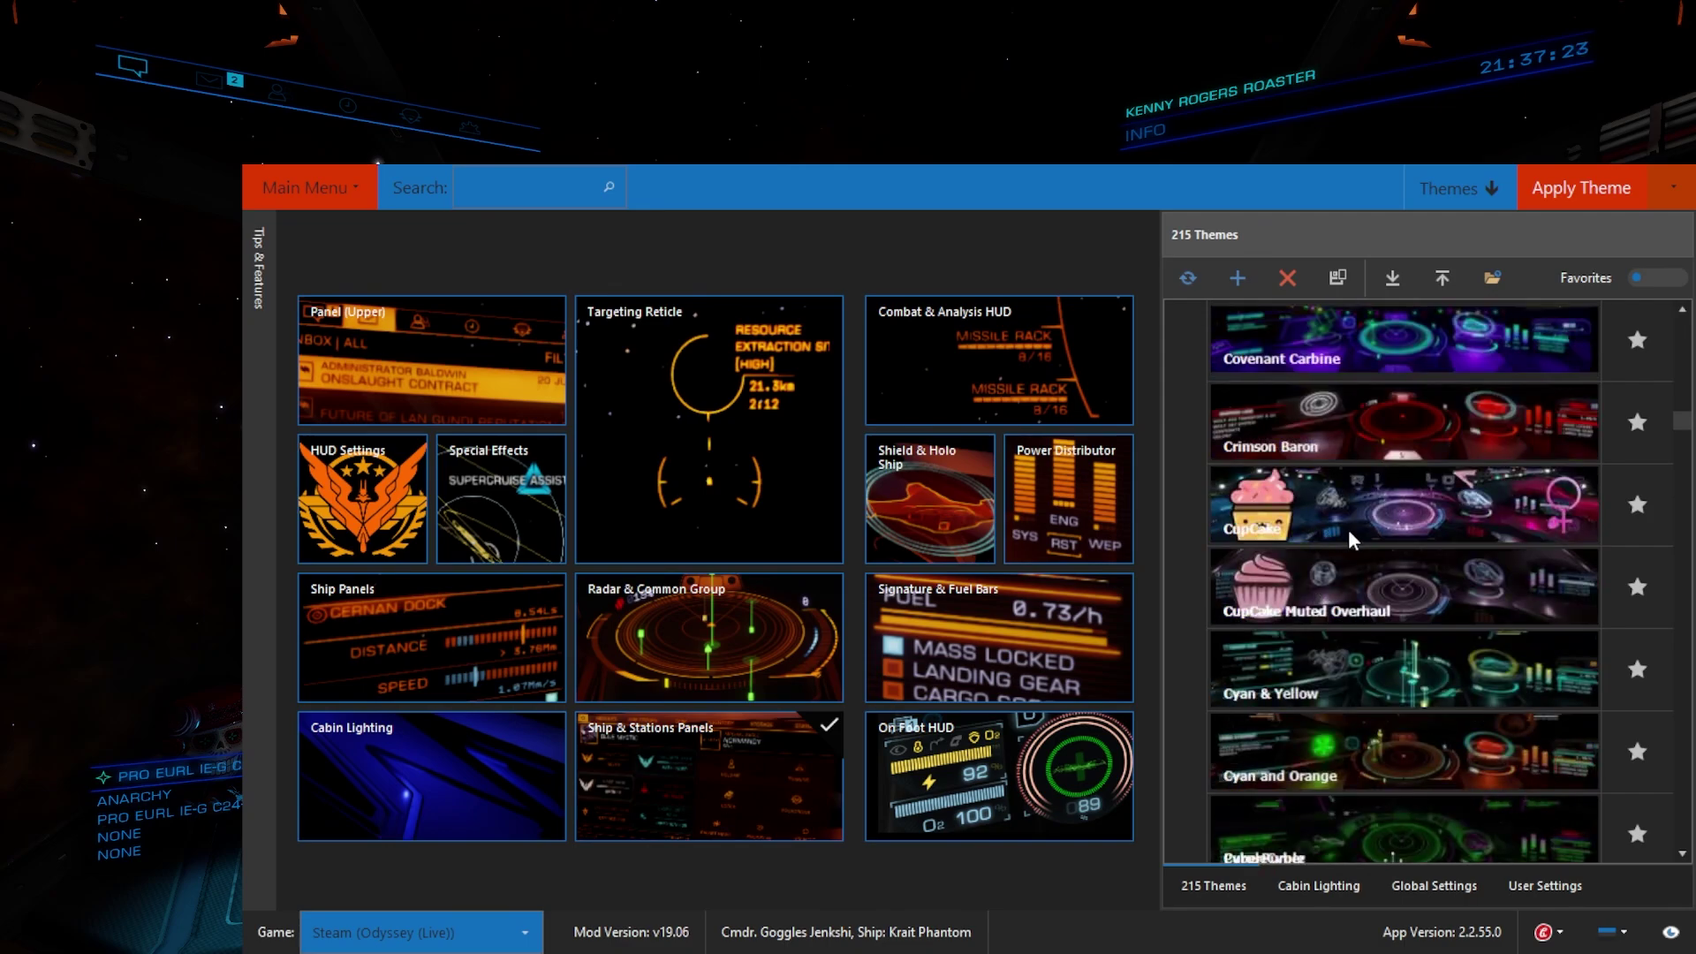
scroll(1360, 701, "down", 3)
scroll(1364, 702, "down", 3)
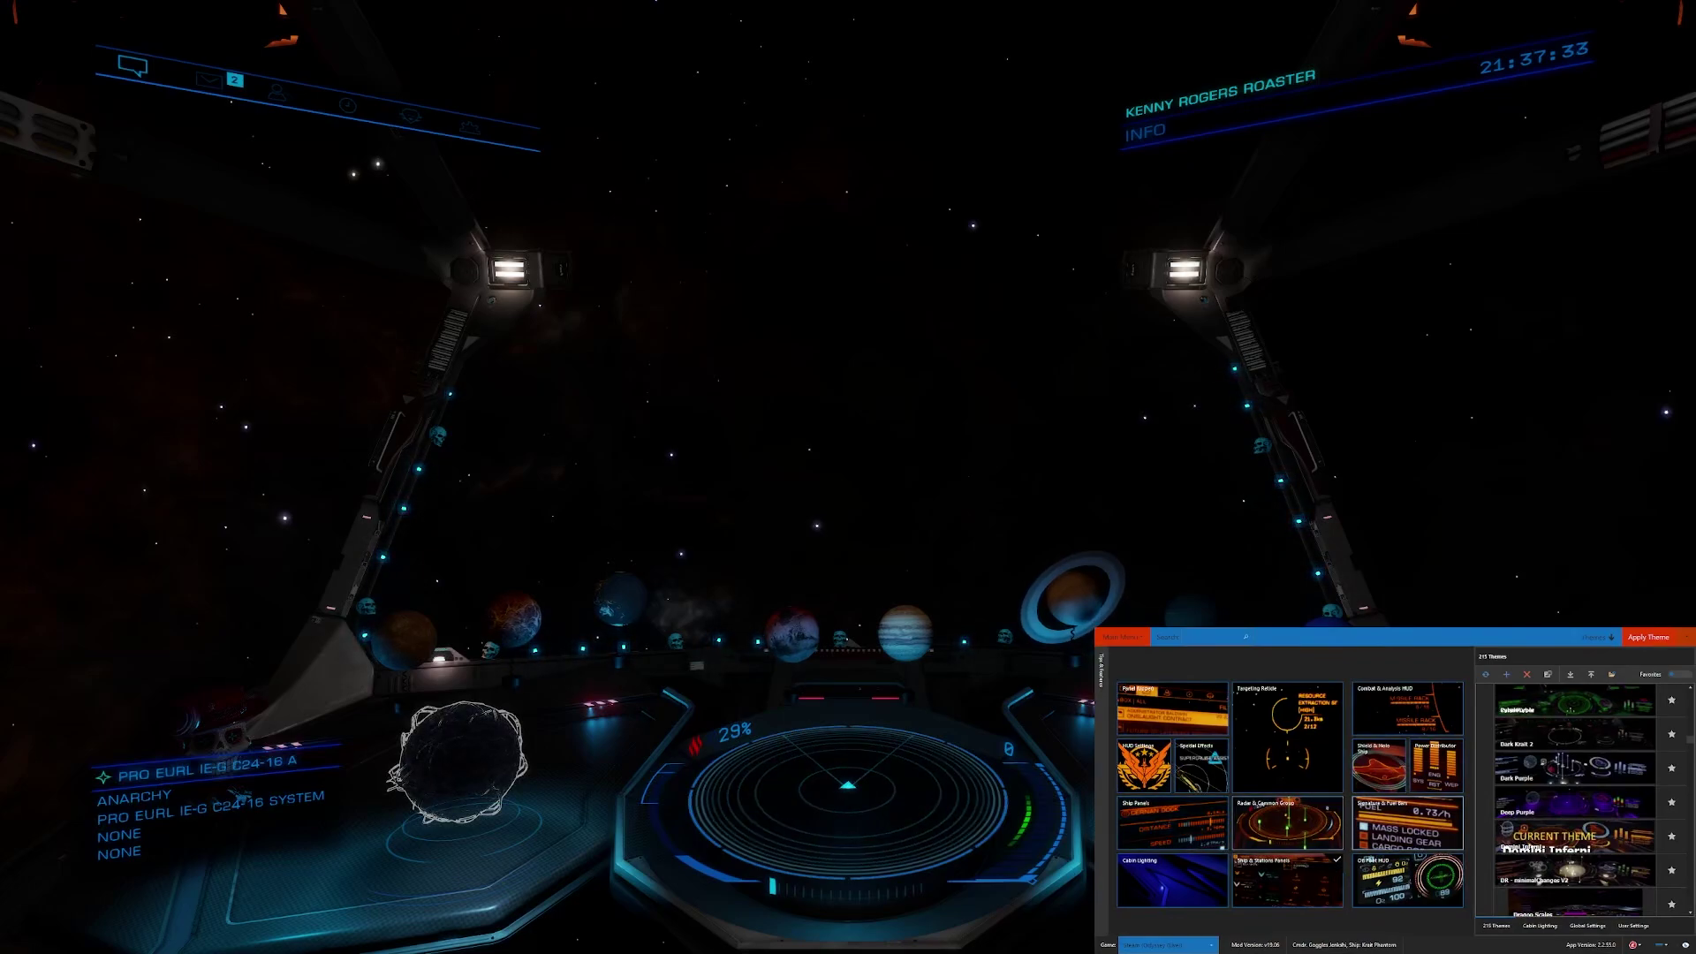
scroll(1575, 800, "down", 3)
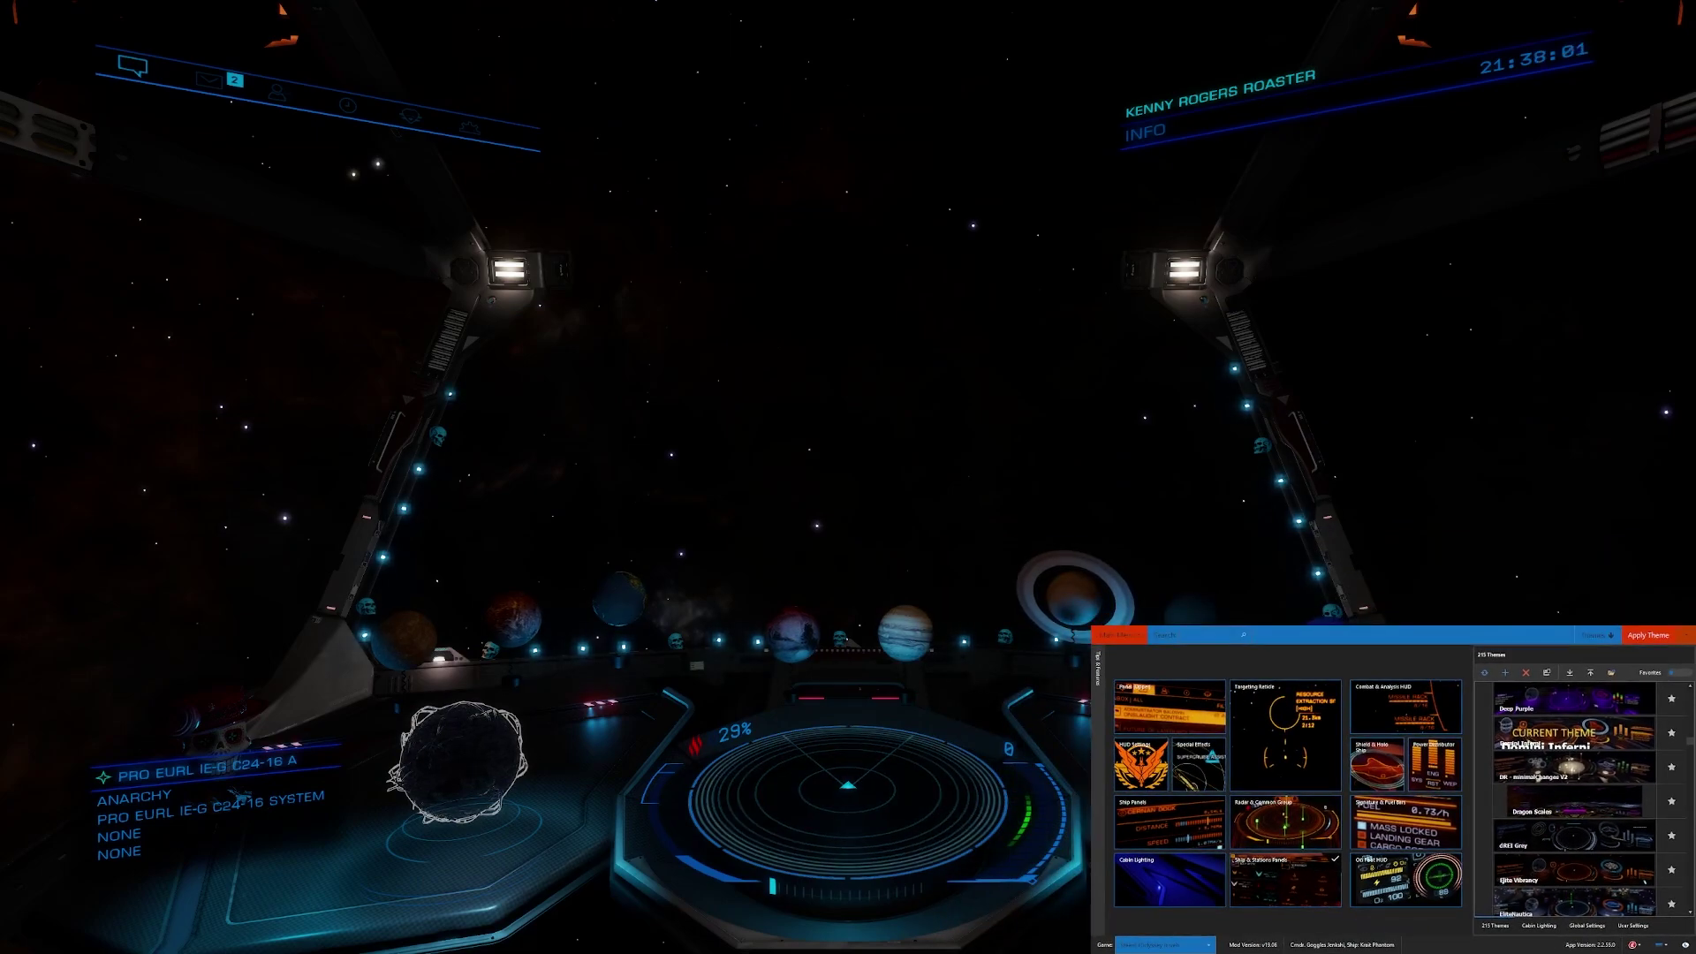
Select the Falcon theme and apply it, turning the cockpit HUD orange-red and amber.
scroll(1574, 799, "down", 3)
left_click(1573, 834)
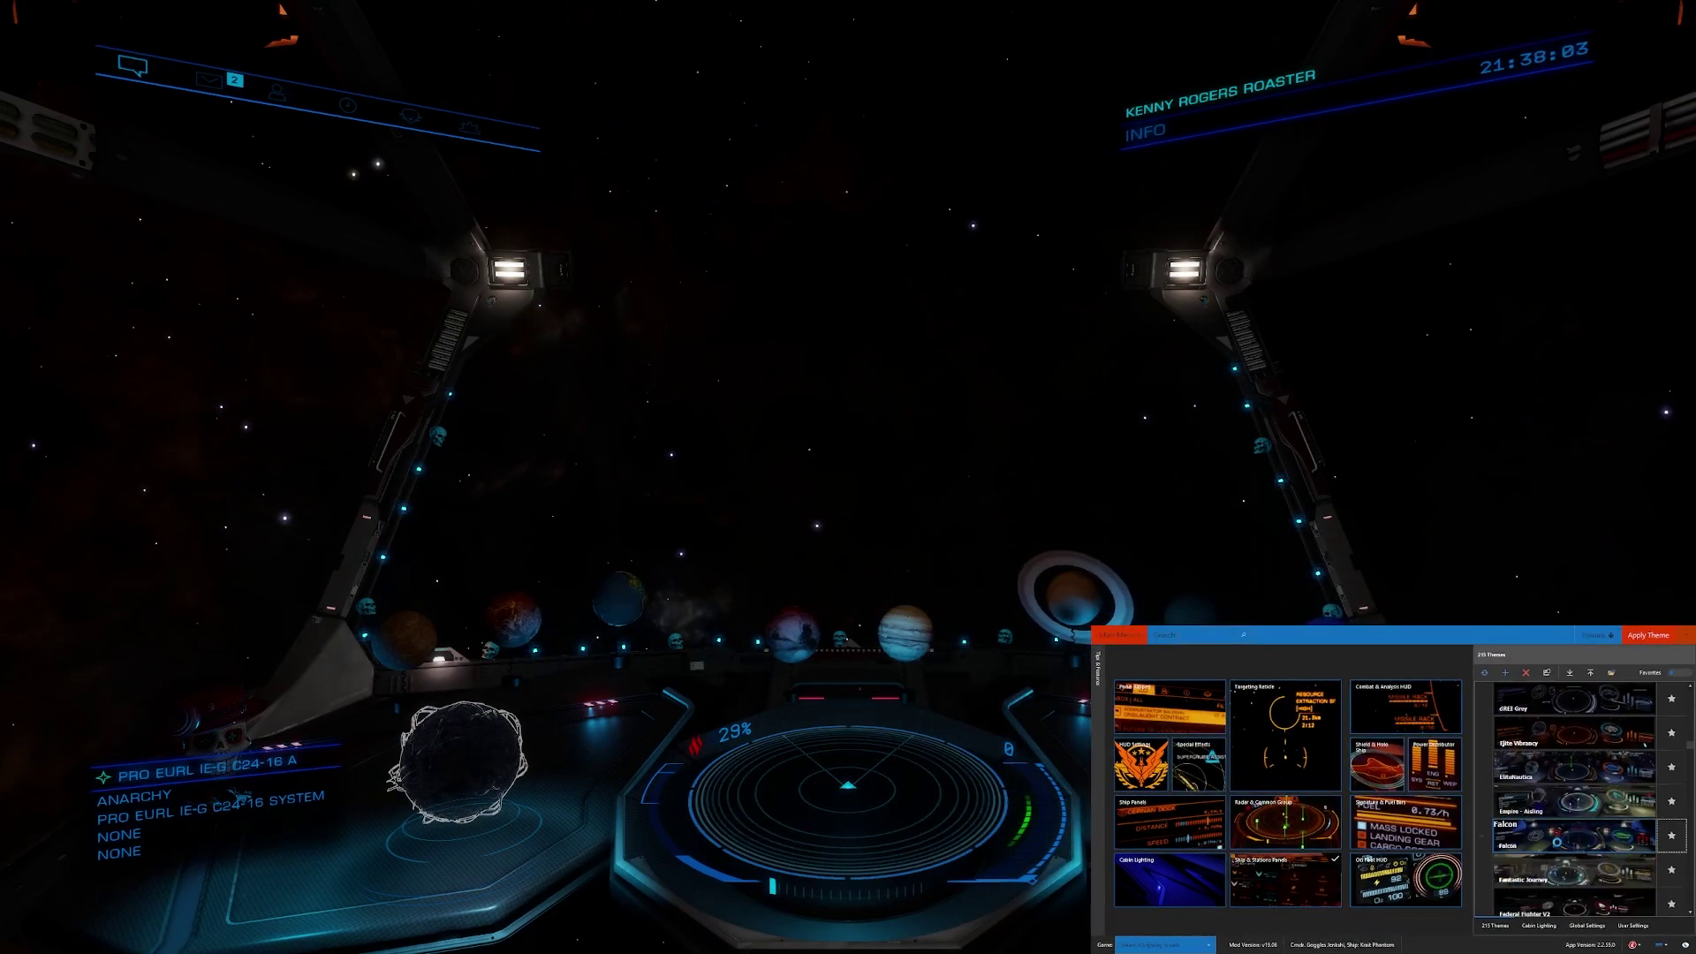
left_click(1636, 637)
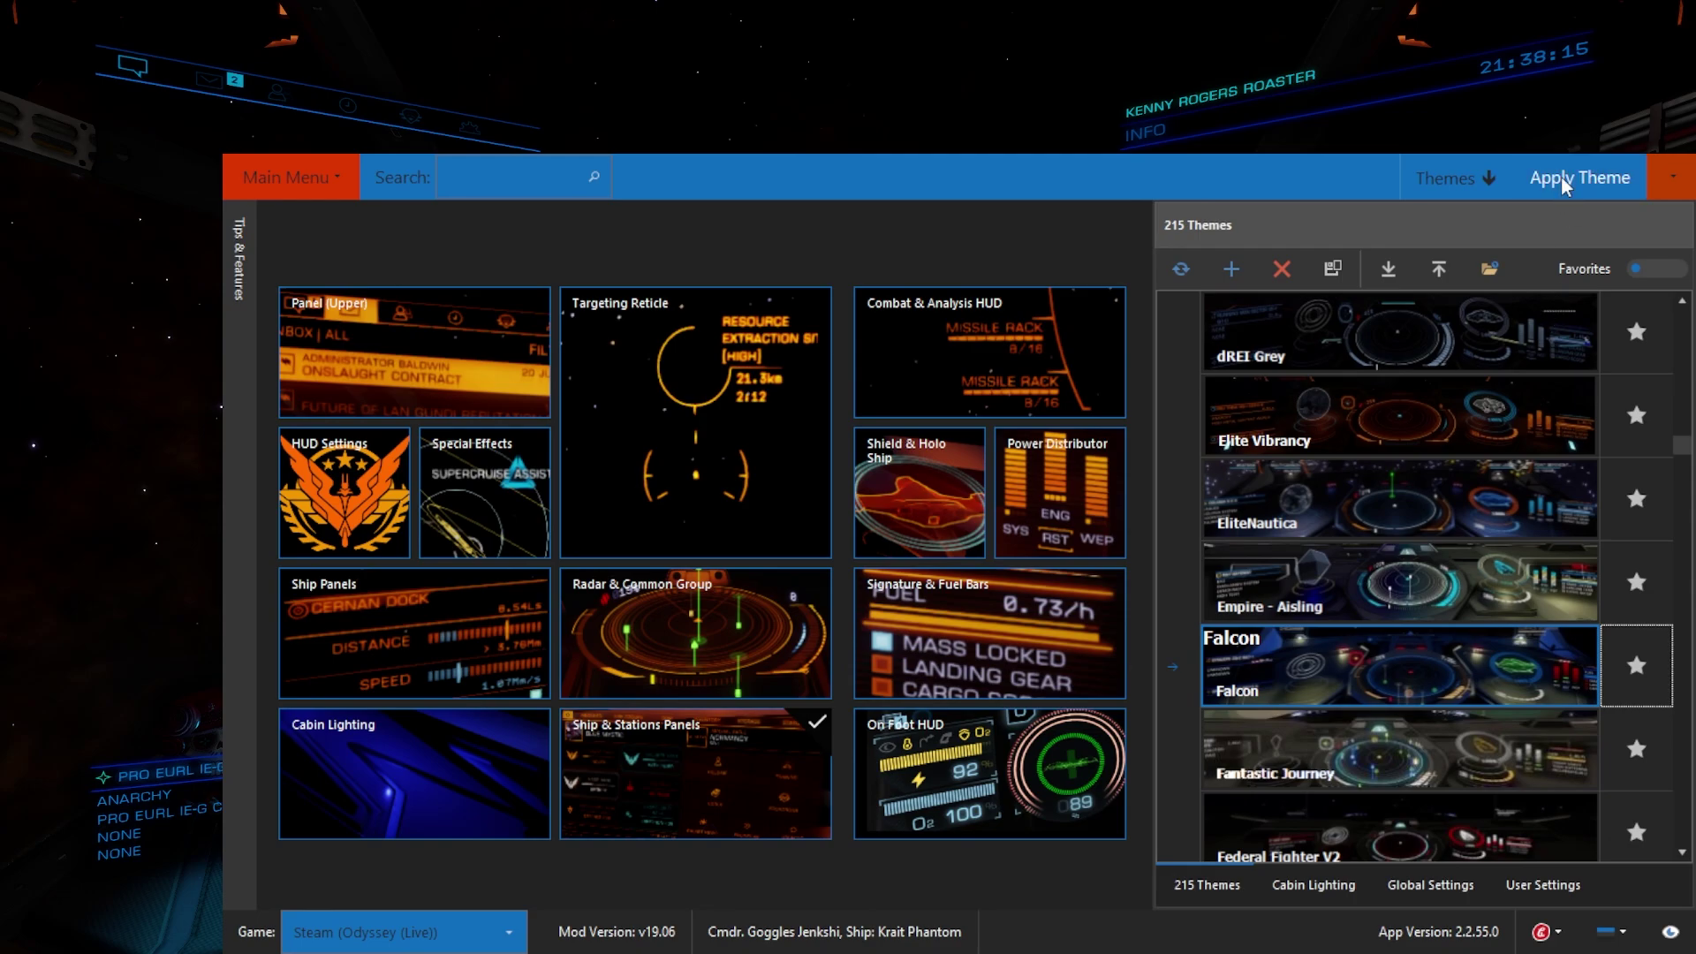
left_click(1560, 177)
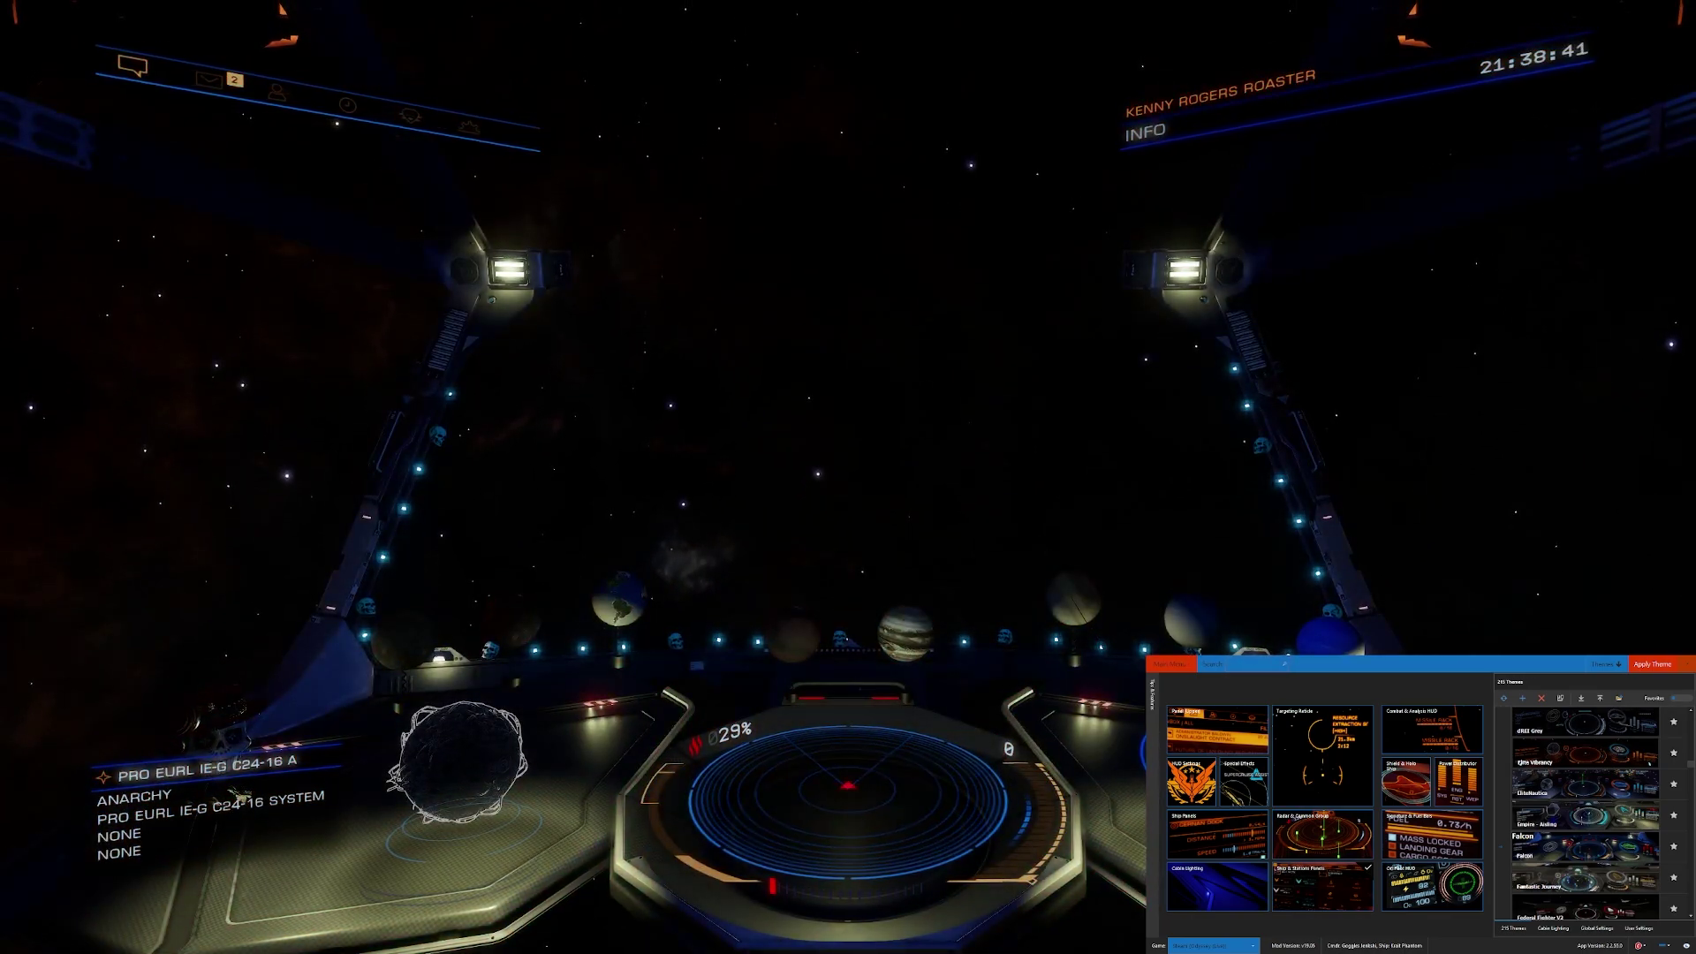
Filter the list to favourites, then select and apply the Cherenkov Blue theme.
left_click(1681, 698)
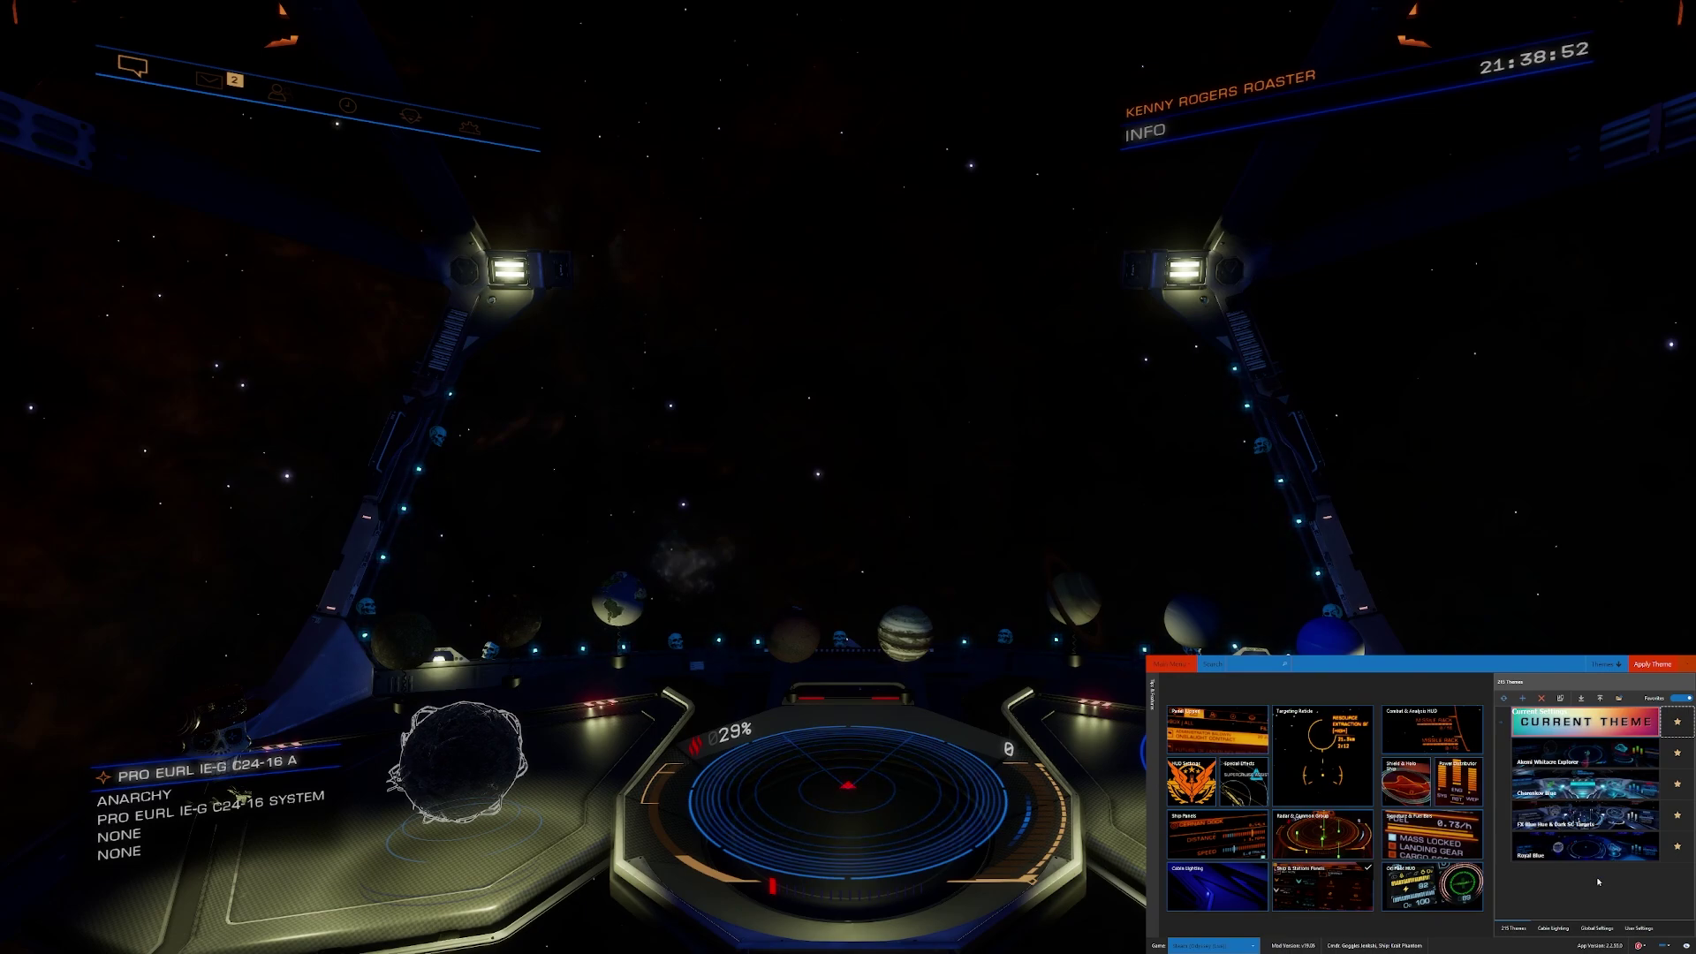
left_click(1580, 784)
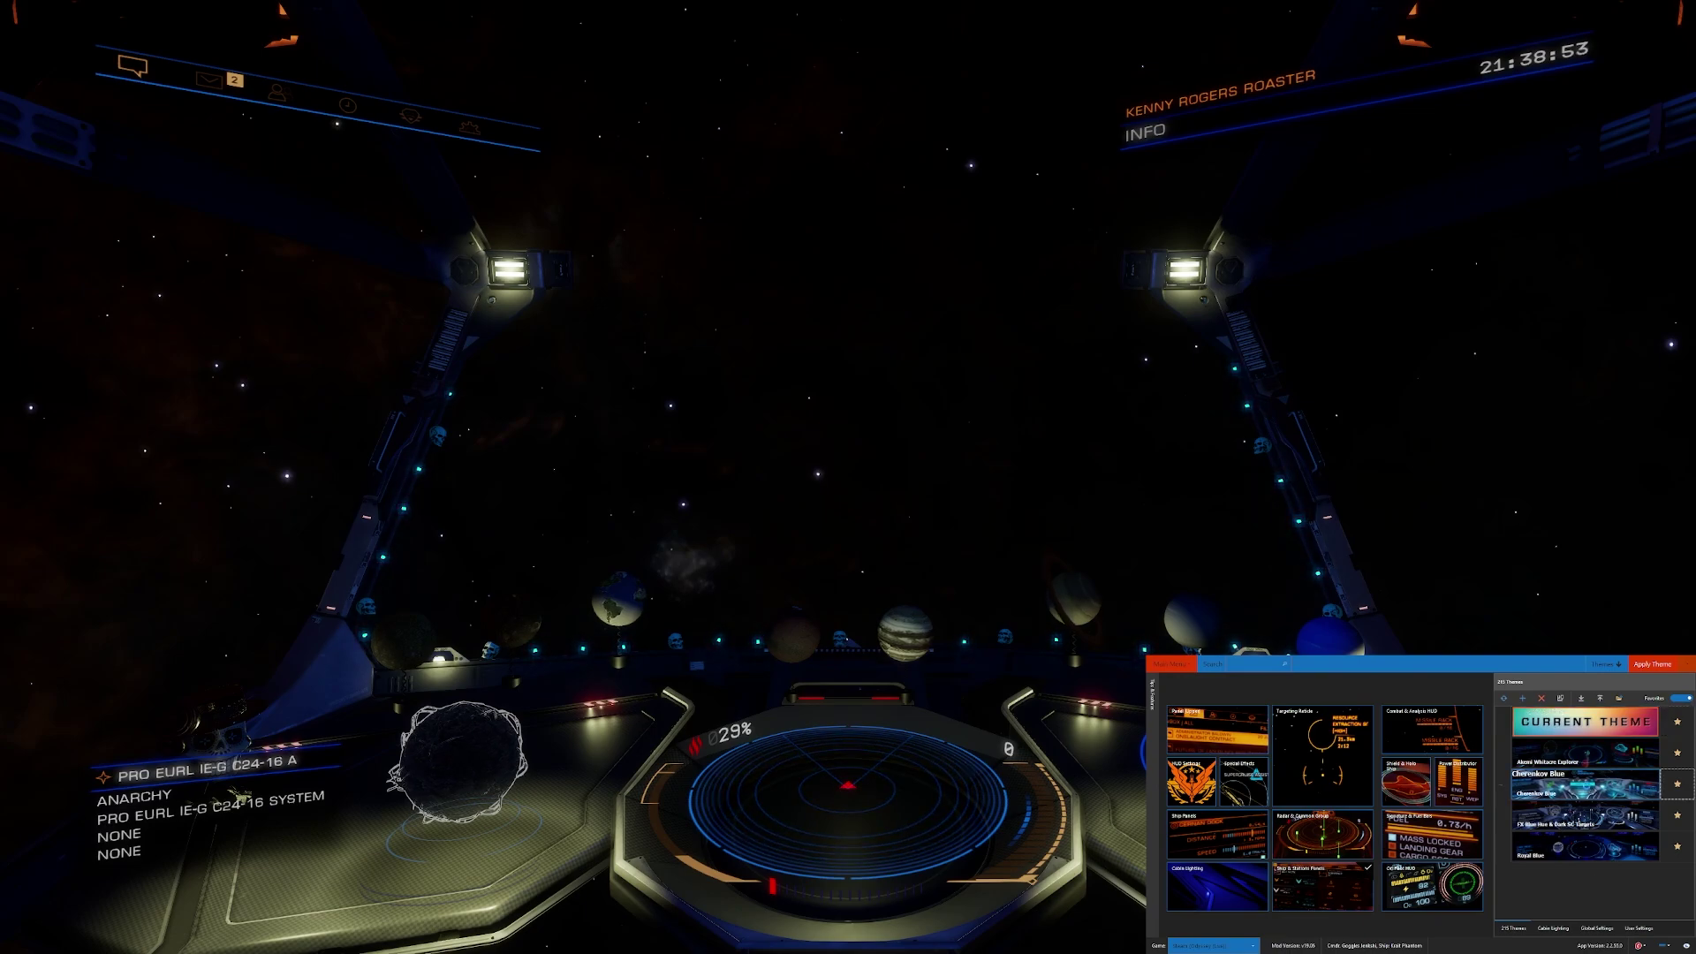
left_click(1652, 664)
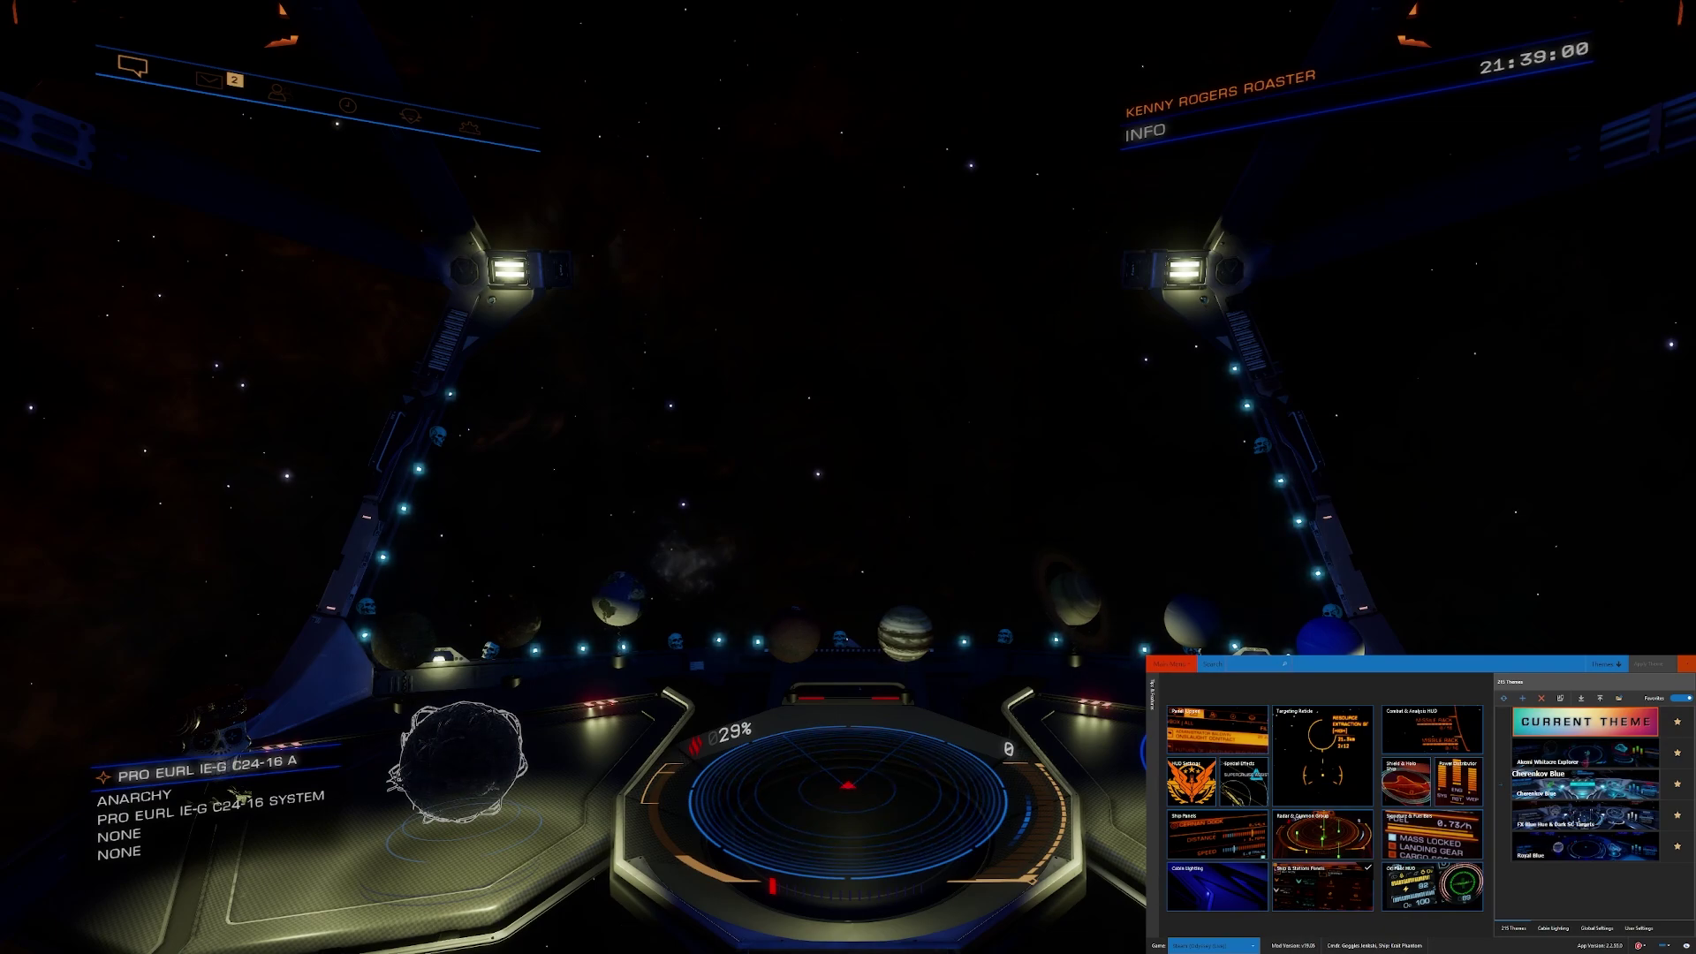
left_click(1677, 783)
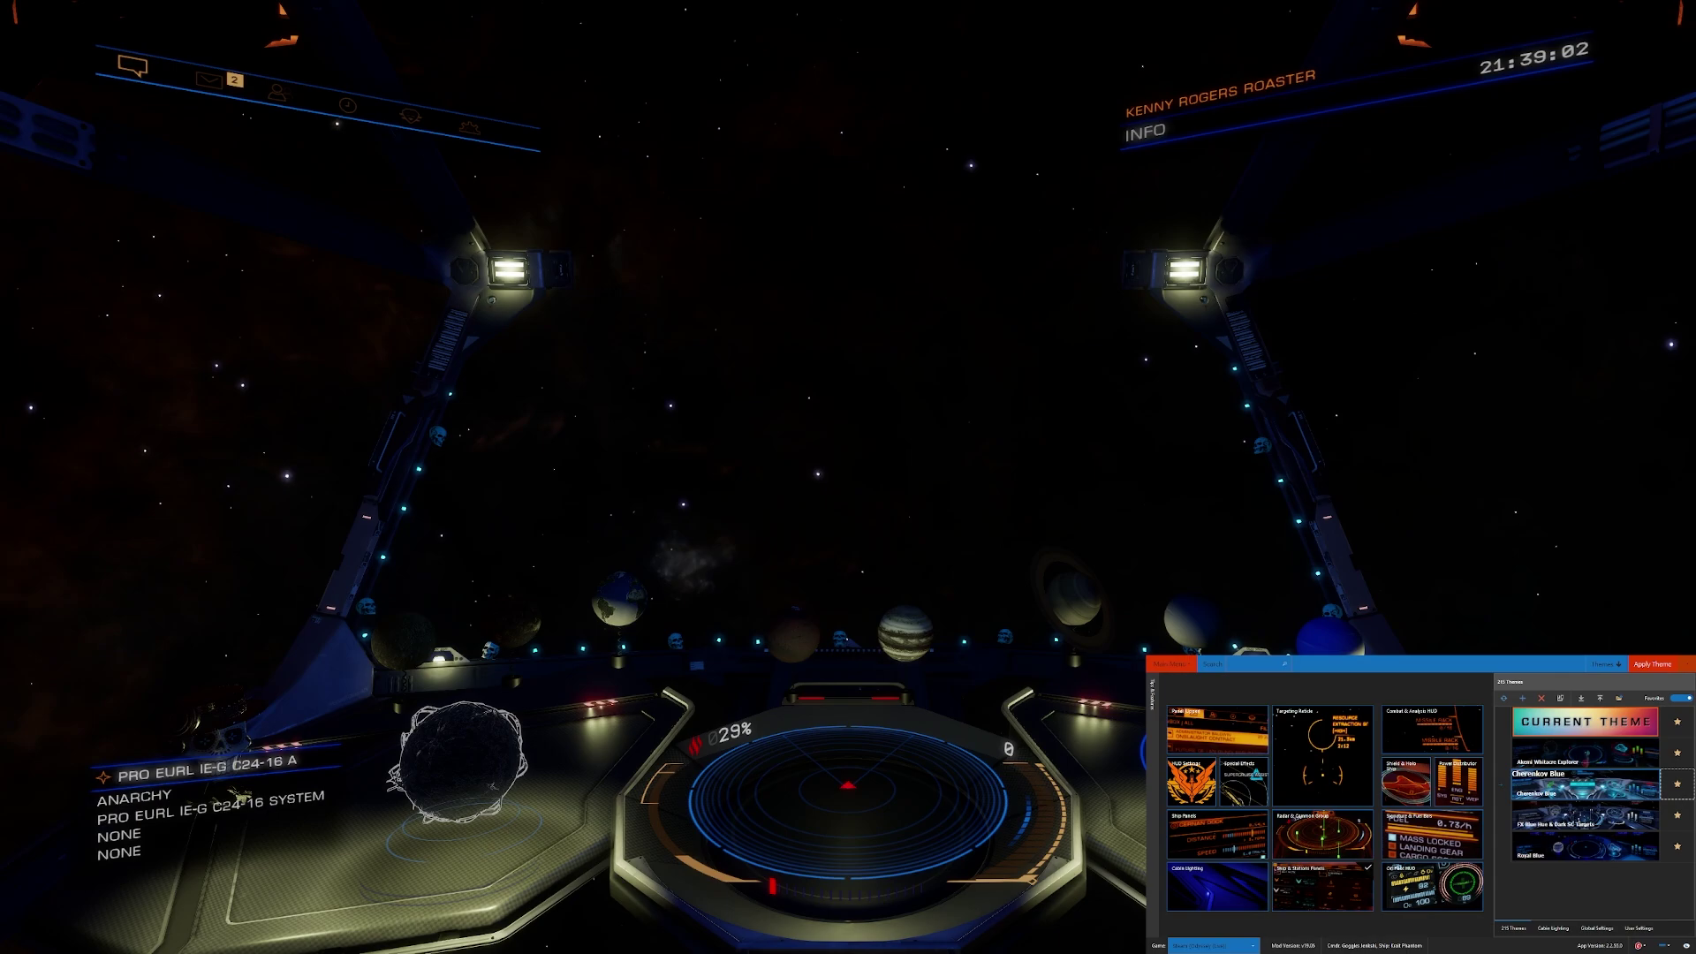